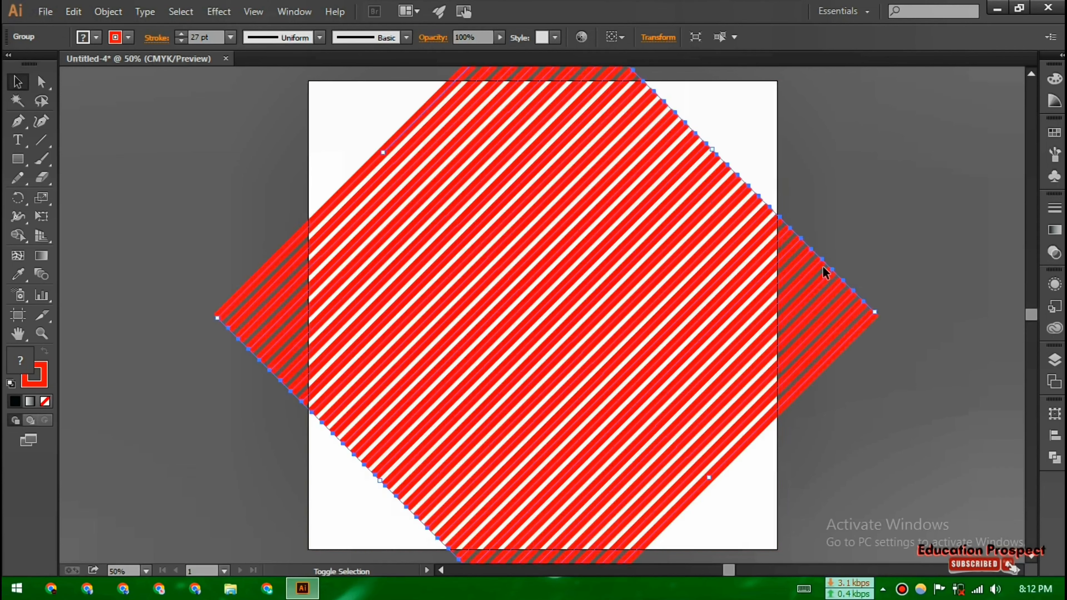
Create a text box containing the letter S, set in BatmanForeverAlternate at 184 pt
left_click(22, 146)
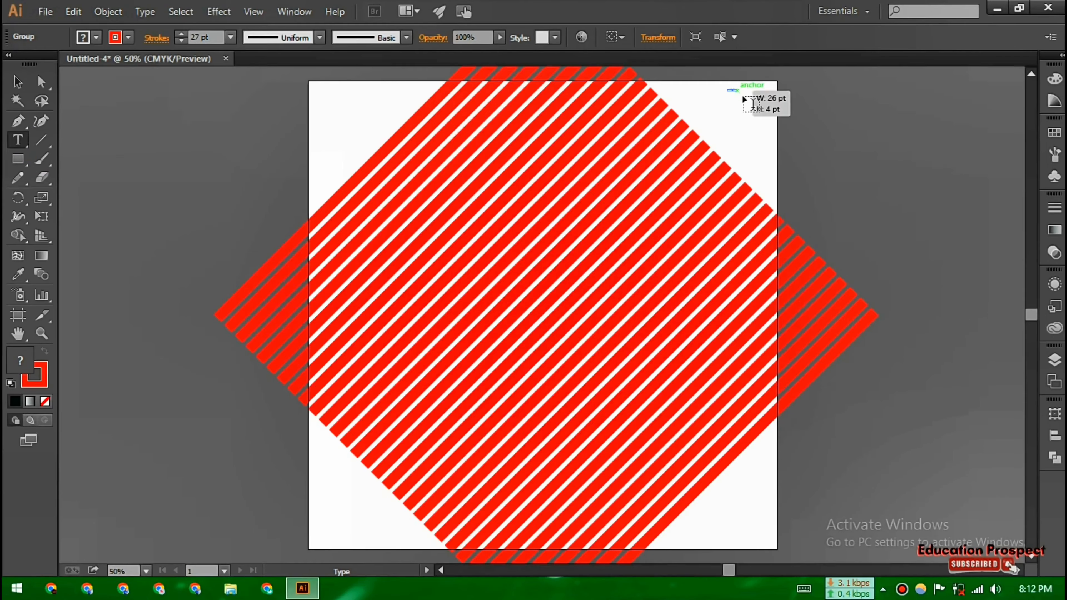
left_click_drag(728, 90, 793, 155)
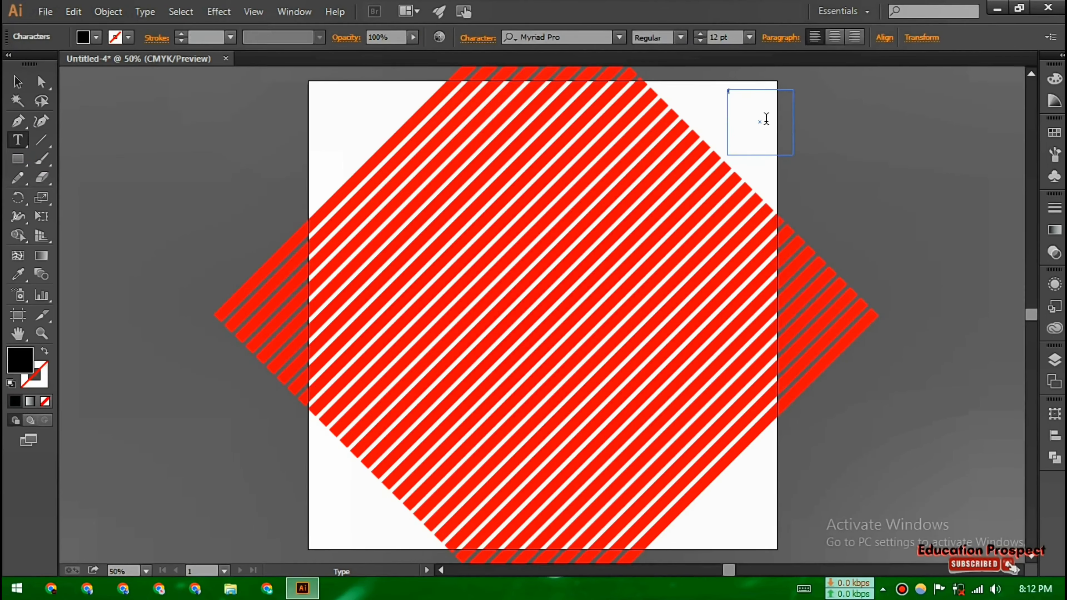
key("Escape")
left_click(565, 37)
left_click(615, 83)
left_click(699, 34)
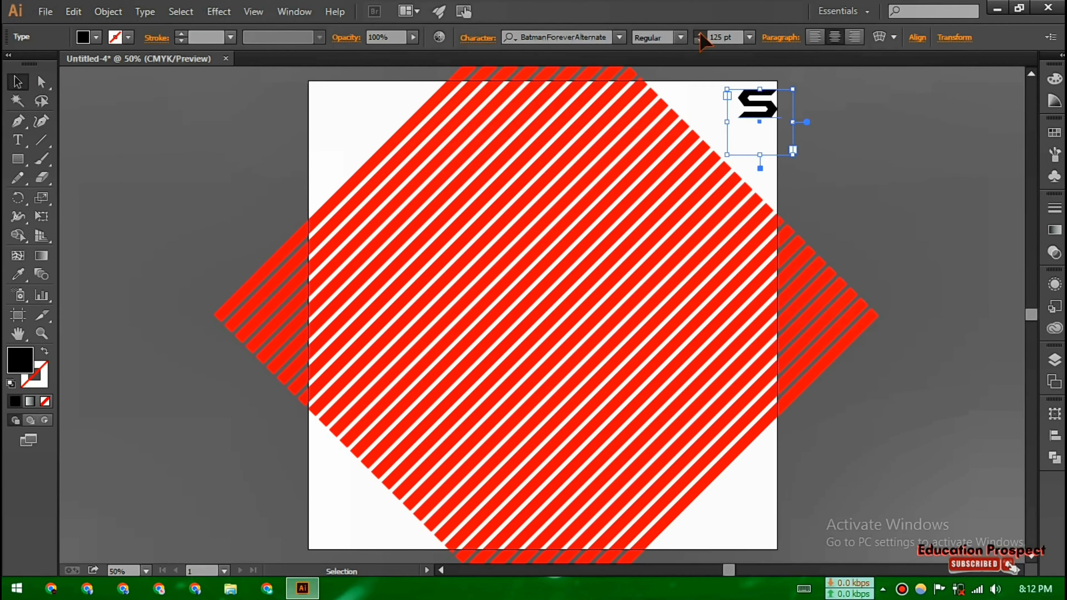
left_click(700, 35)
left_click(700, 34)
left_click(700, 34)
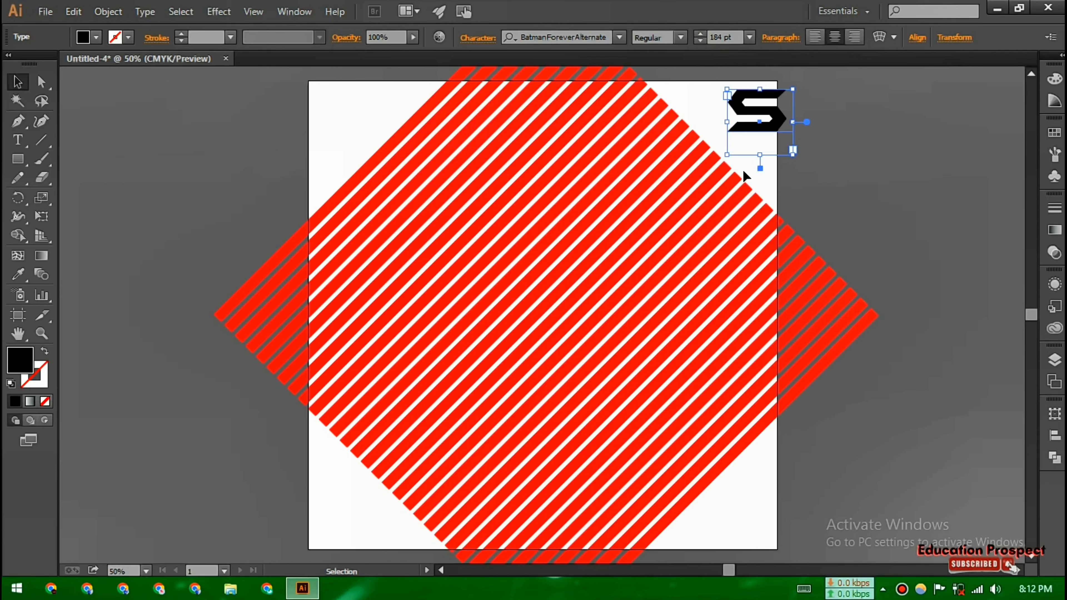
Move the S into the centre of the striped diamond shape
left_click_drag(755, 126, 529, 282)
left_click(145, 12)
left_click(218, 272)
Lower the striped group's opacity to 48% and deselect it
left_click(475, 165)
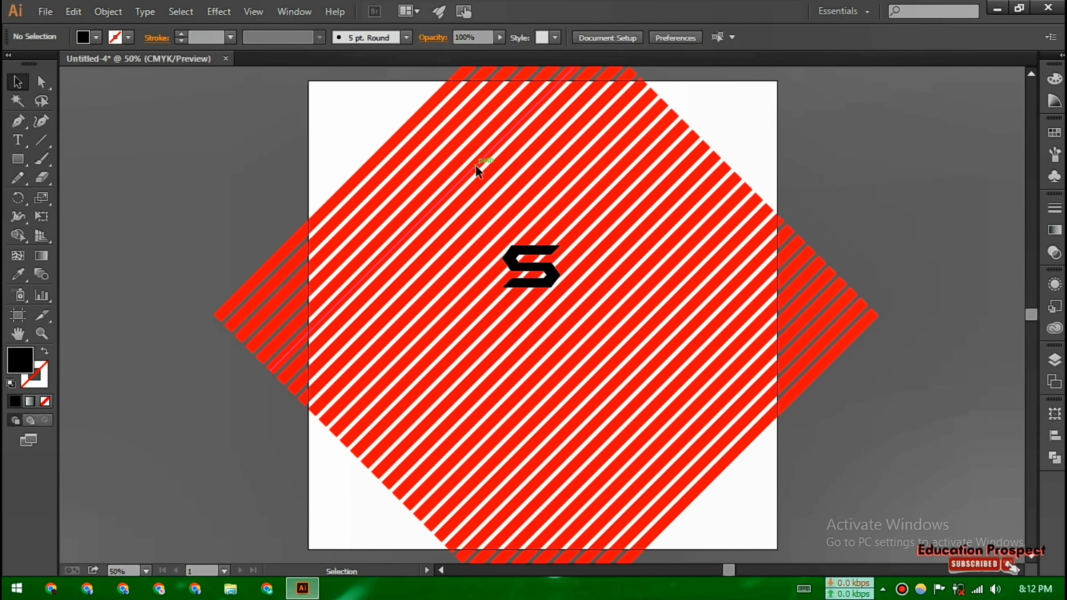
left_click(476, 170)
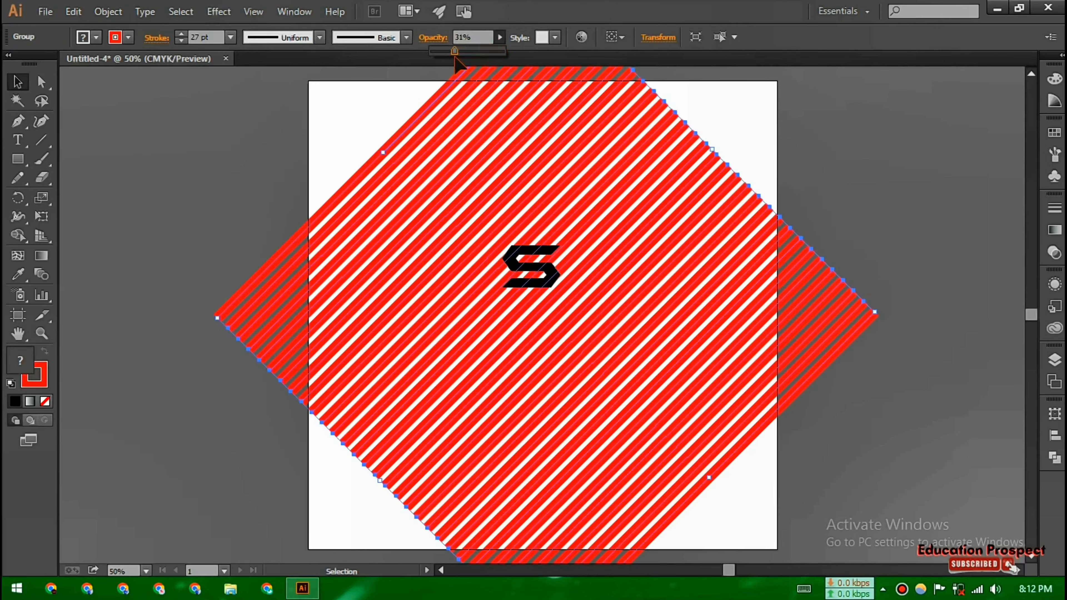
left_click(892, 224)
Convert the S text to outlines with Create Outlines
left_click(554, 274)
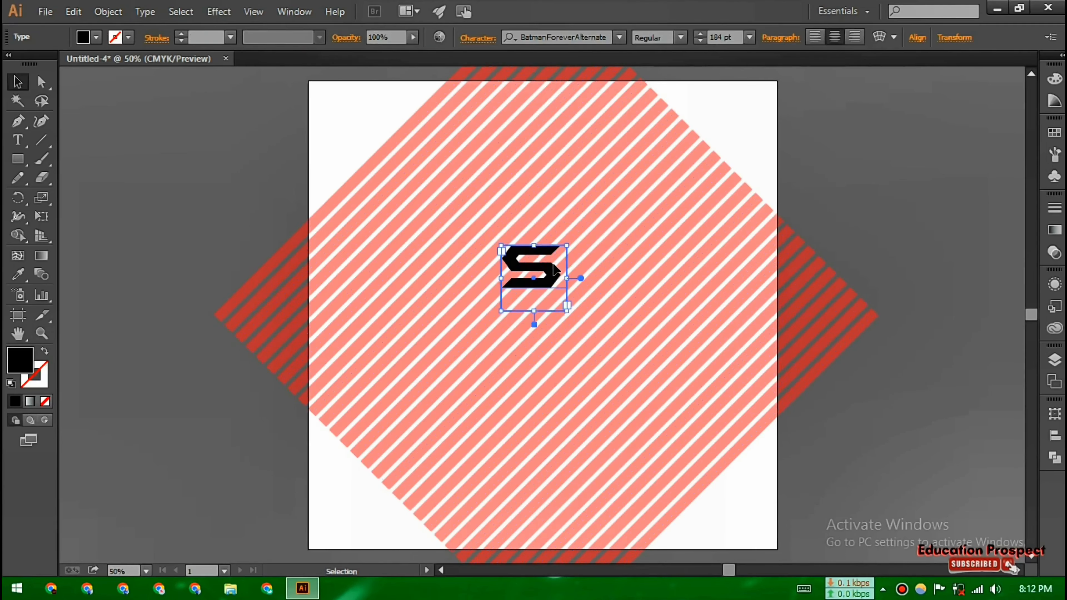
left_click(145, 11)
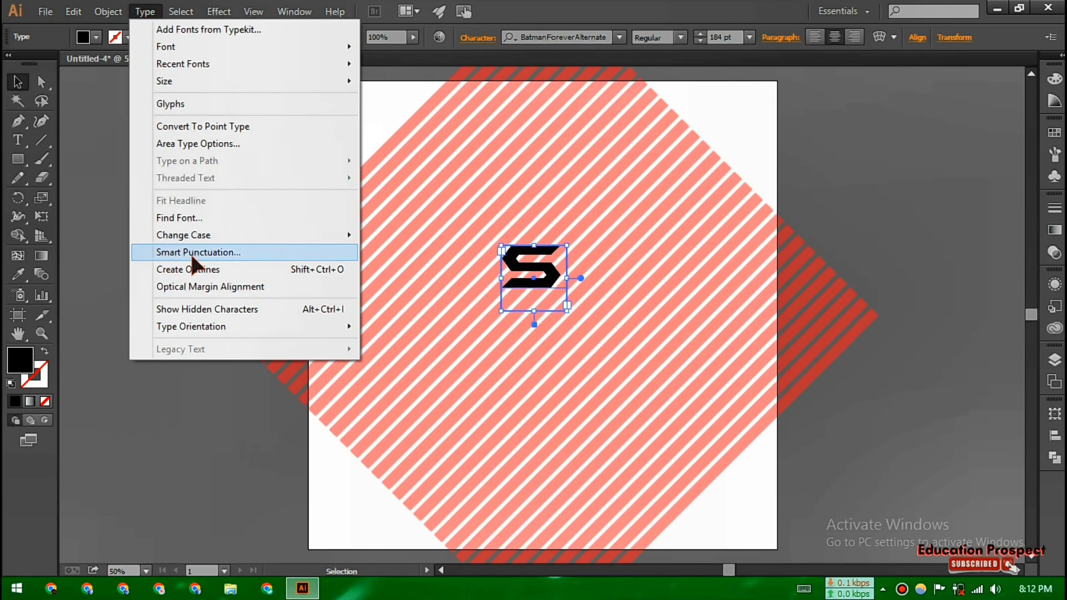
left_click(255, 271)
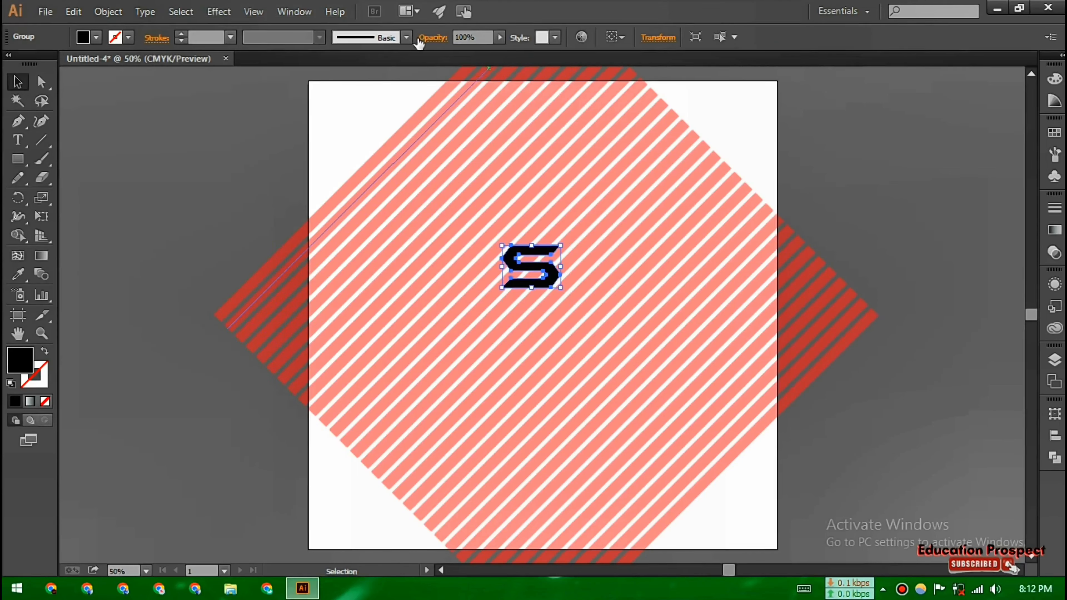
Set the S outline's opacity to 65% and scale it up to span most of the stripes
left_click_drag(459, 56, 478, 56)
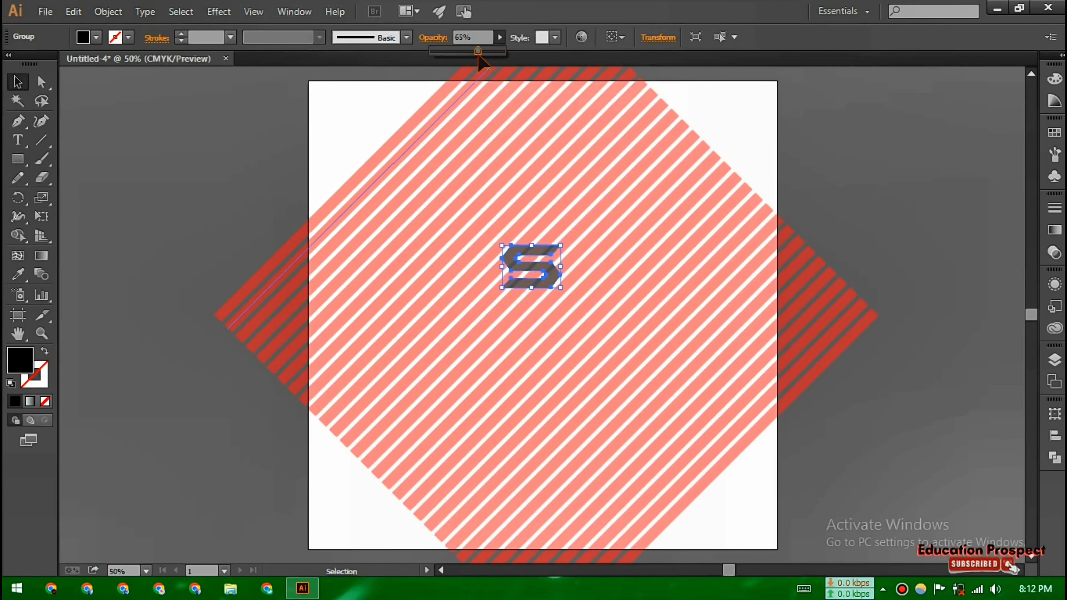
left_click(560, 289)
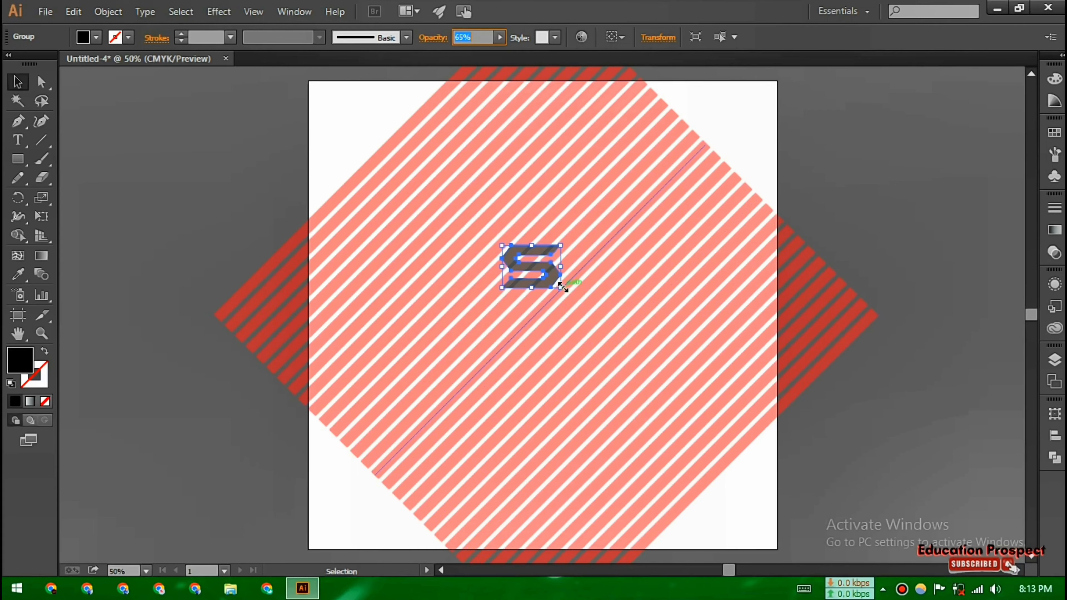
left_click_drag(561, 290, 710, 500)
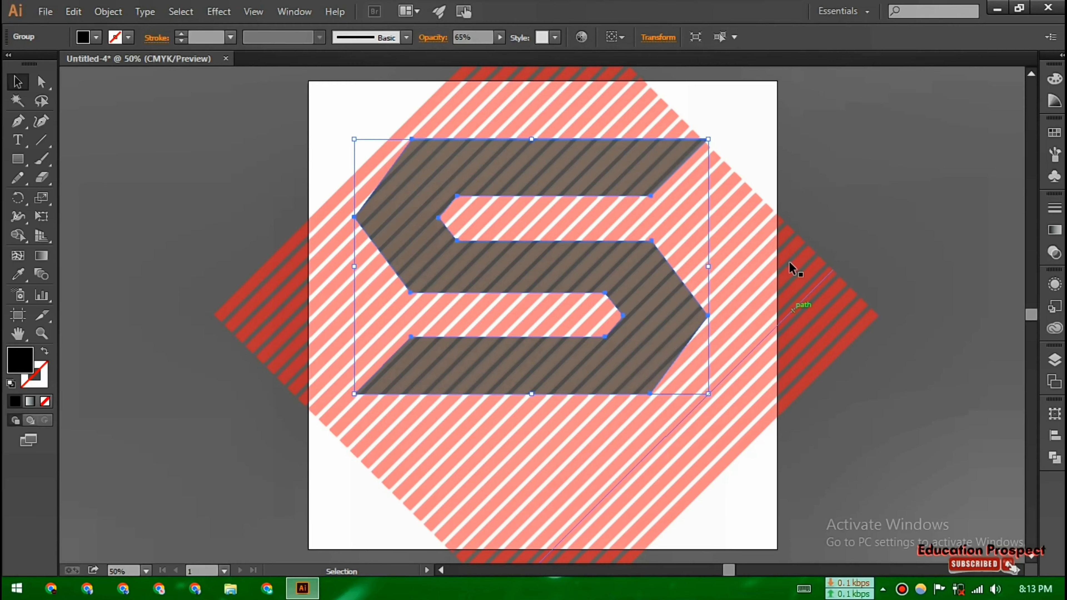
Select everything and align the objects to their horizontal and vertical centres
key("ctrl+a")
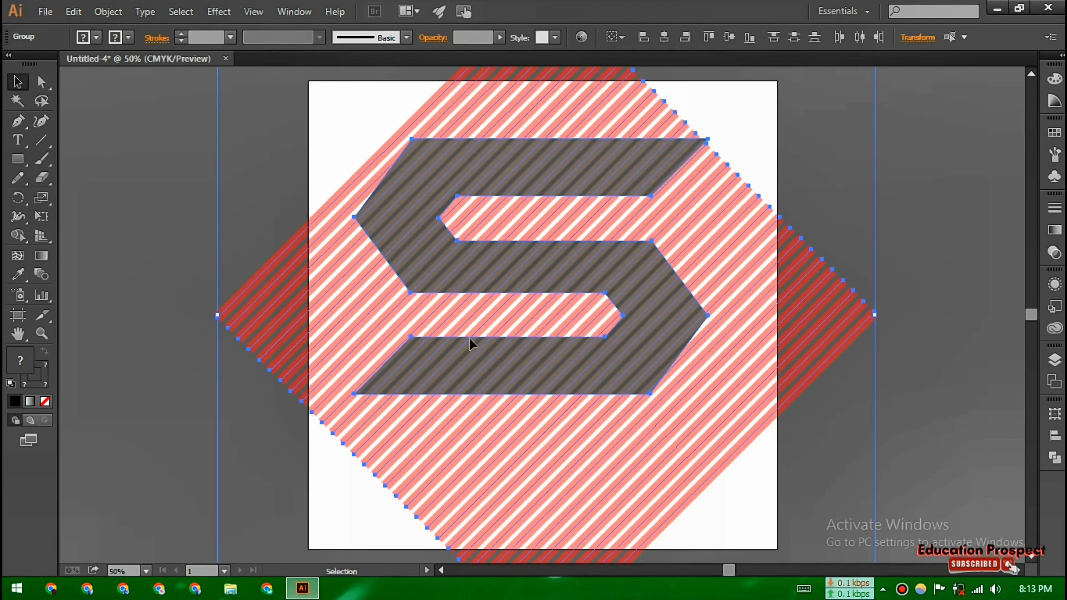
left_click(1055, 438)
left_click(900, 438)
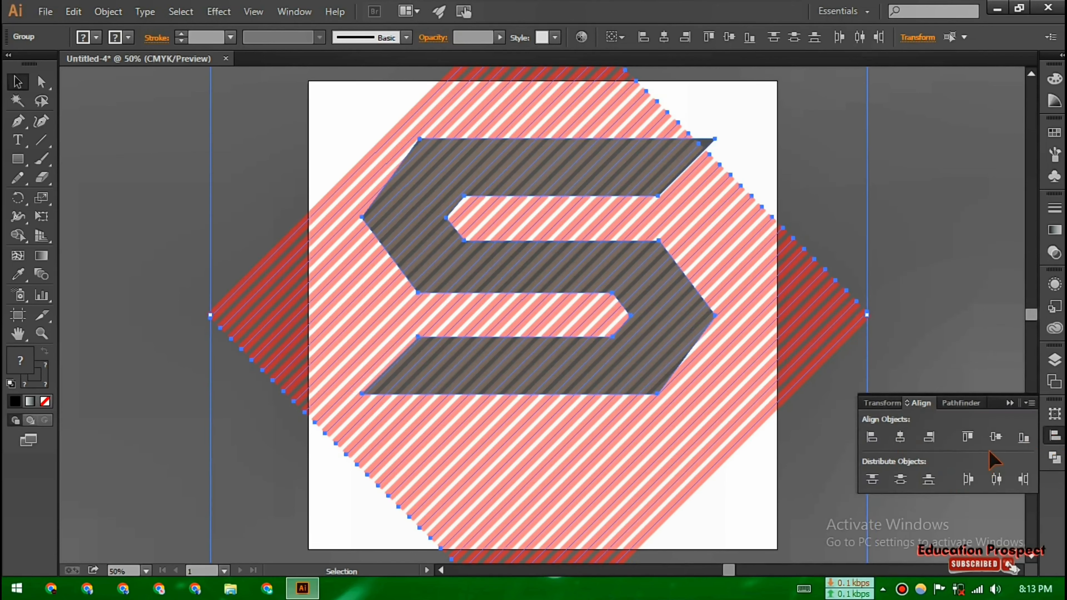
left_click(996, 437)
left_click(939, 356)
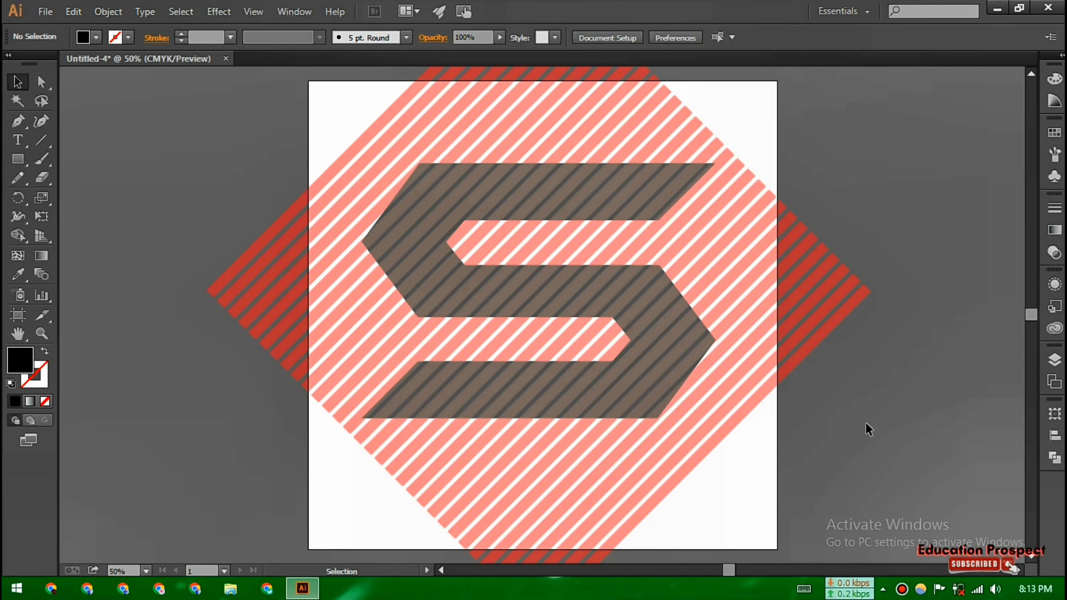
Enlarge the S outline slightly from its corner and deselect it
left_click(627, 301)
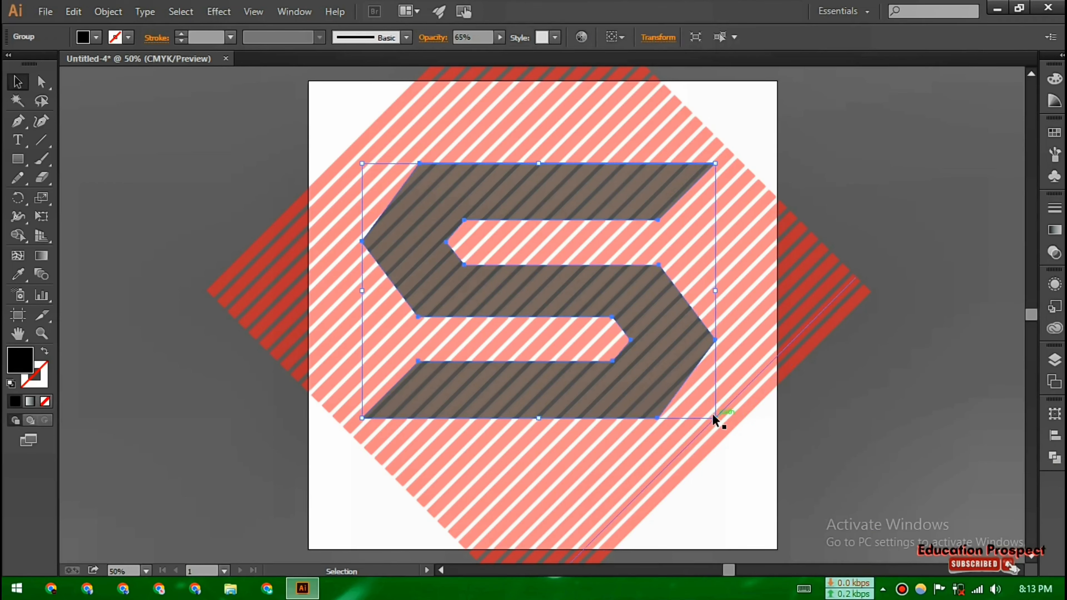
left_click_drag(716, 417, 730, 428)
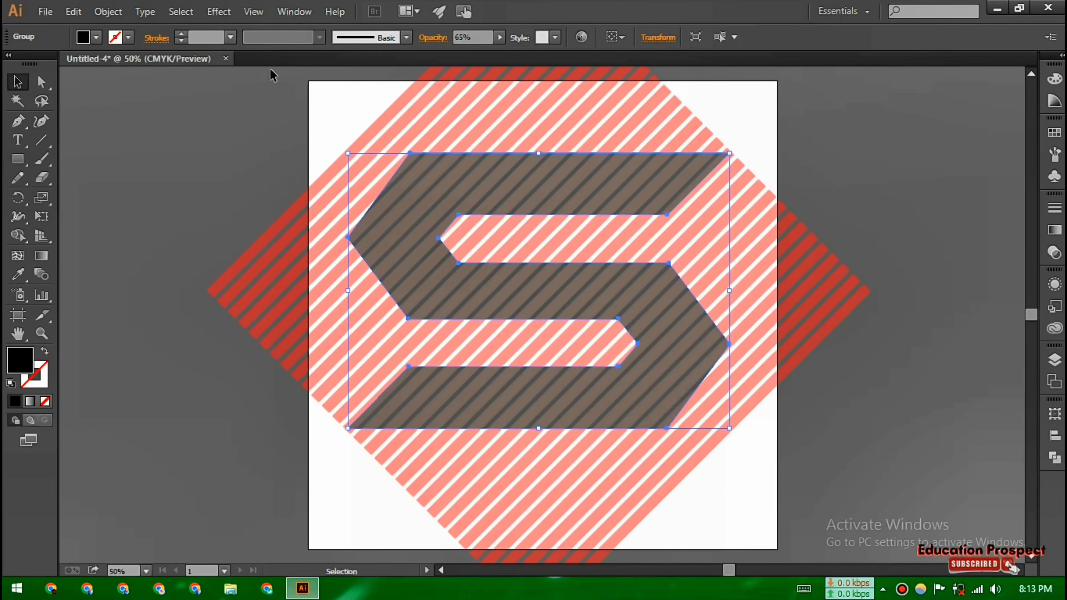
left_click(192, 162)
Ungroup the striped group and outline the stripes' strokes
left_click(251, 256)
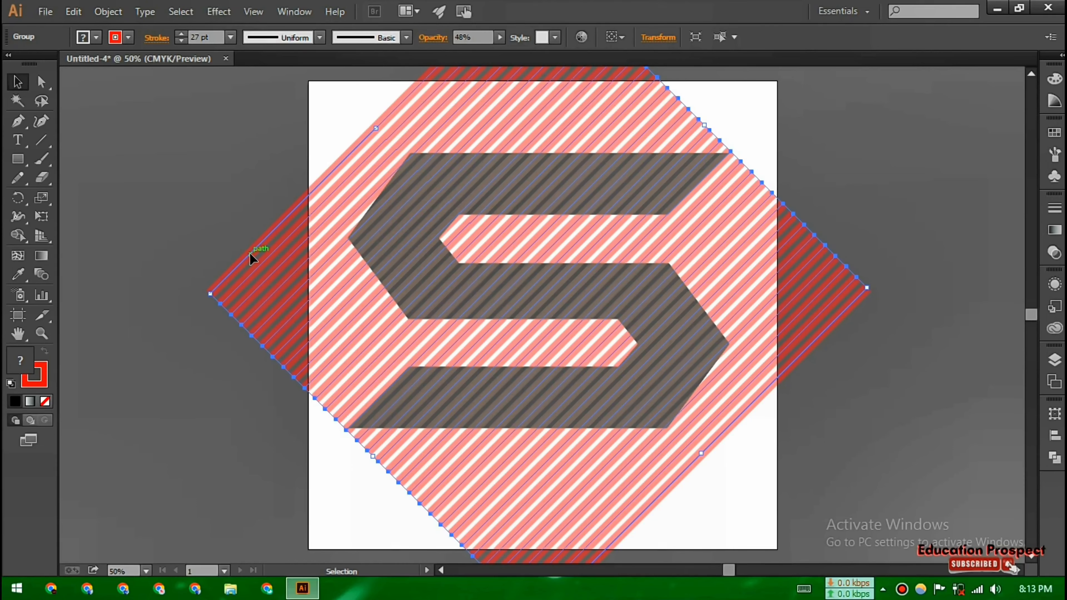
left_click(108, 11)
left_click(135, 86)
left_click(108, 11)
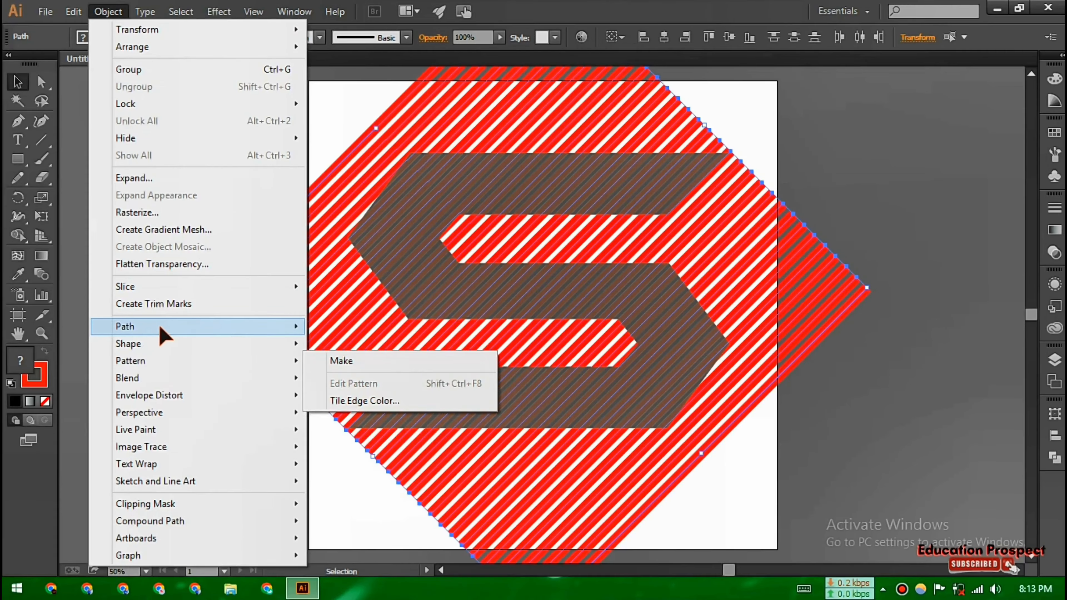
mouse_move(163, 335)
left_click(361, 363)
Make the stripes into a compound path
left_click(119, 16)
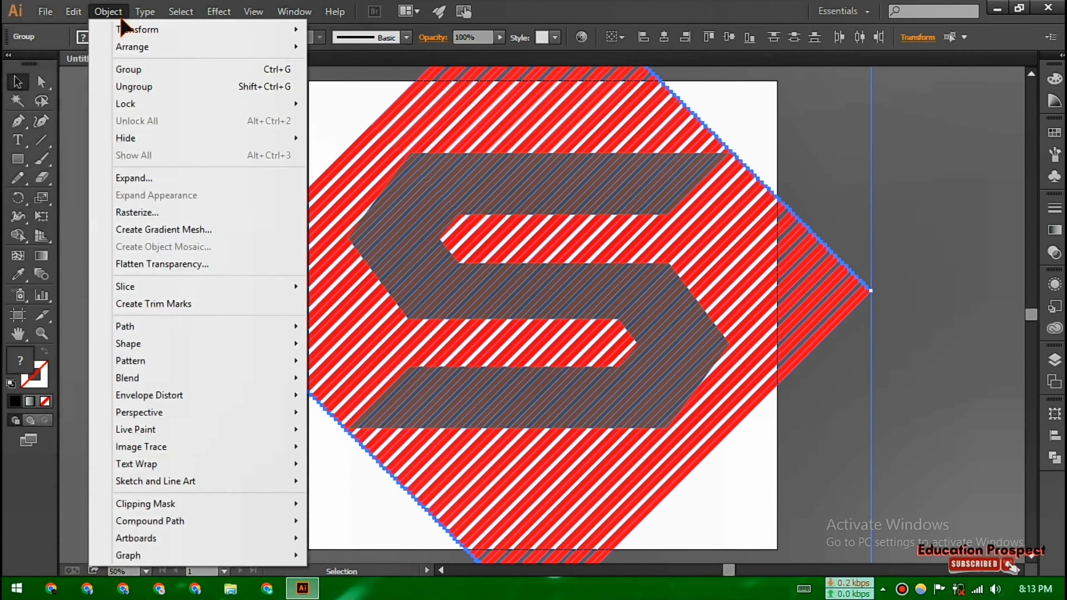
mouse_move(152, 522)
left_click(342, 524)
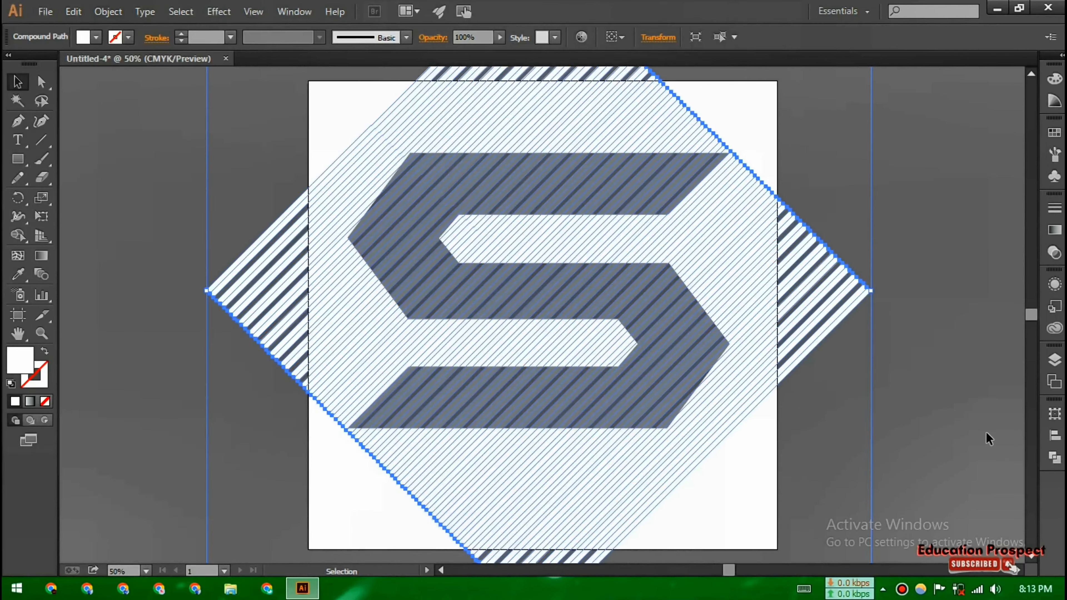
Select all and intersect the S with the striped compound path using Pathfinder
key("ctrl+a")
left_click(1056, 458)
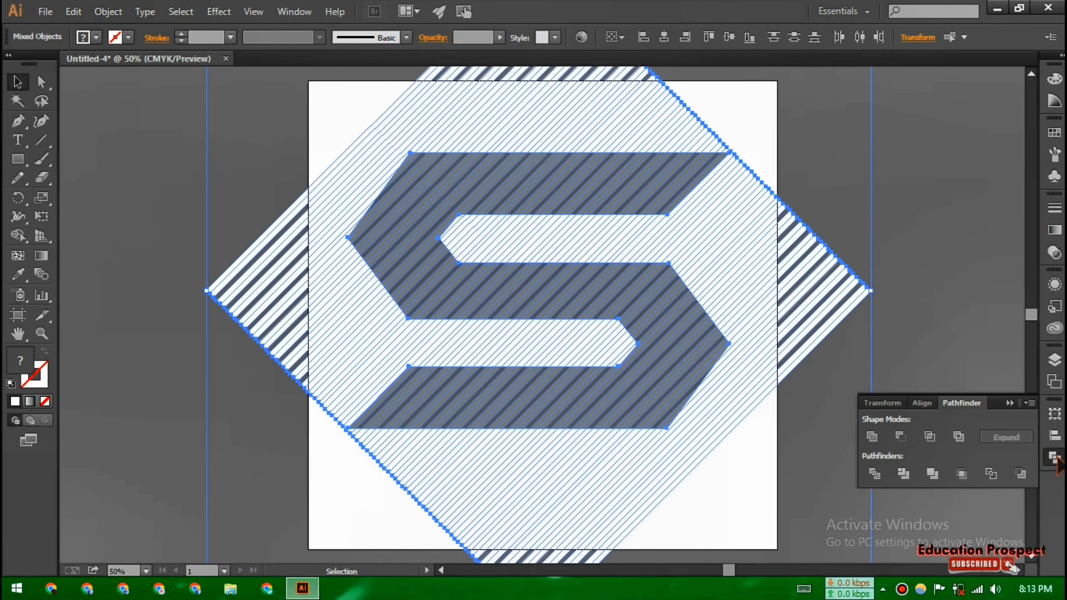
left_click(931, 437)
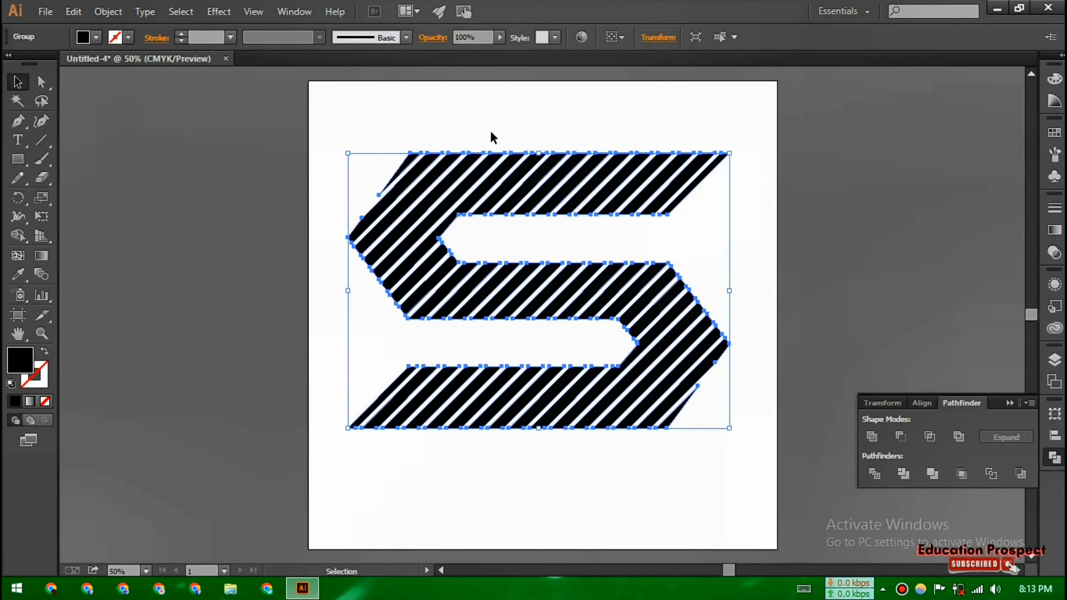
Switch to outline view and drag each stripe's bottom corner anchor along the lower edge onto its neighbour to taper them
left_click(531, 490)
left_click(1055, 458)
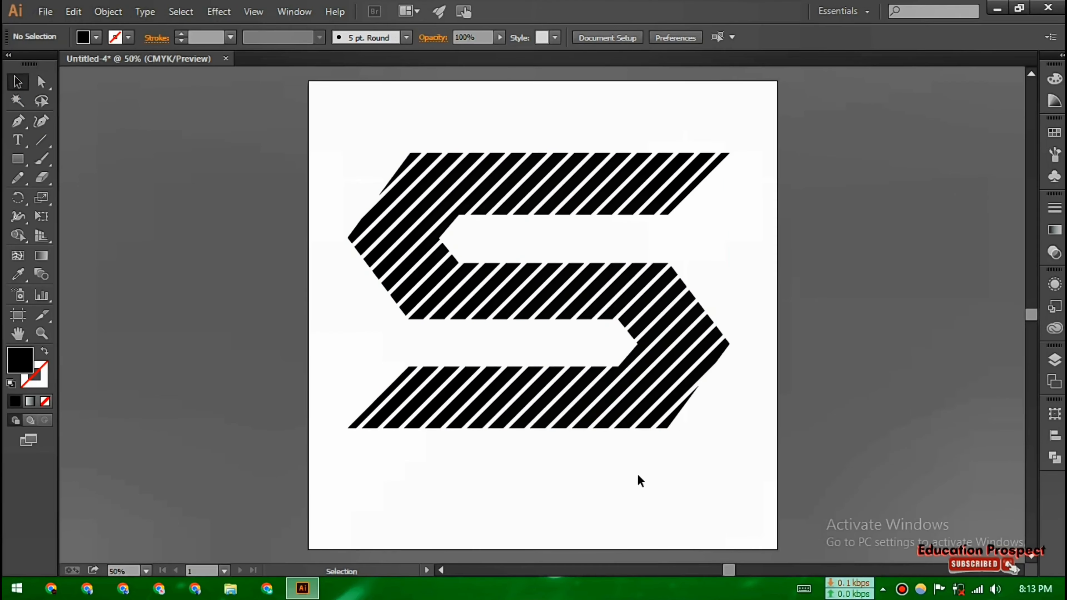
key("ctrl+plus")
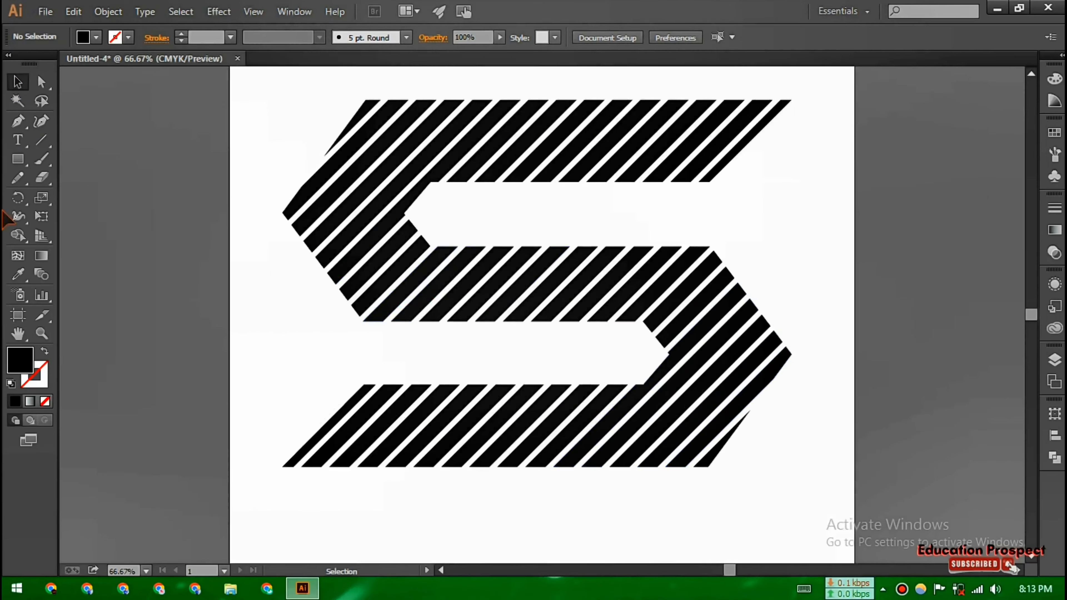
right_click(685, 463)
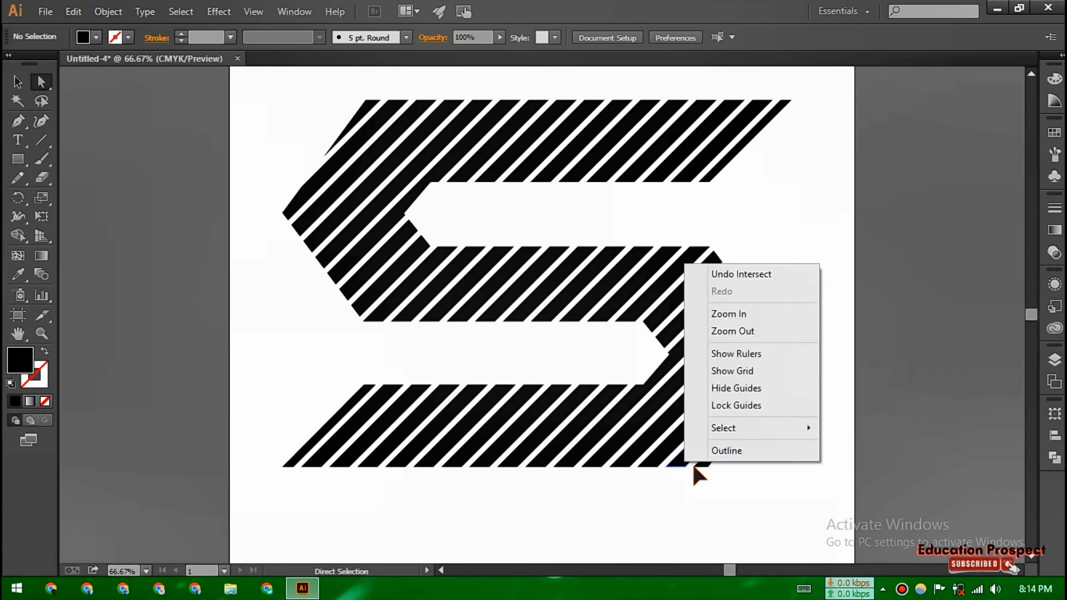
left_click(727, 451)
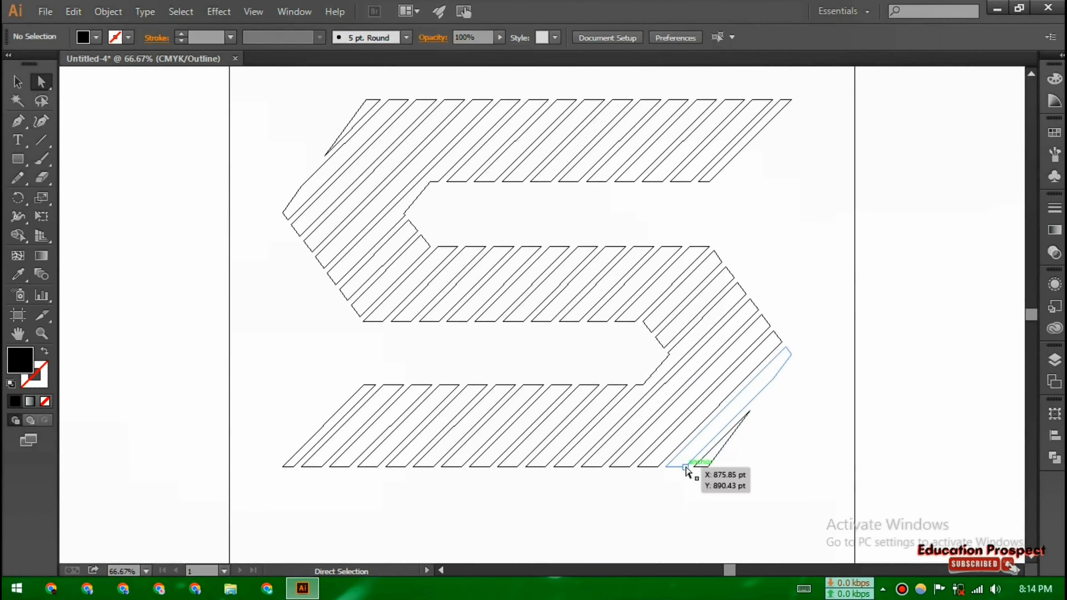
left_click_drag(672, 469, 611, 468)
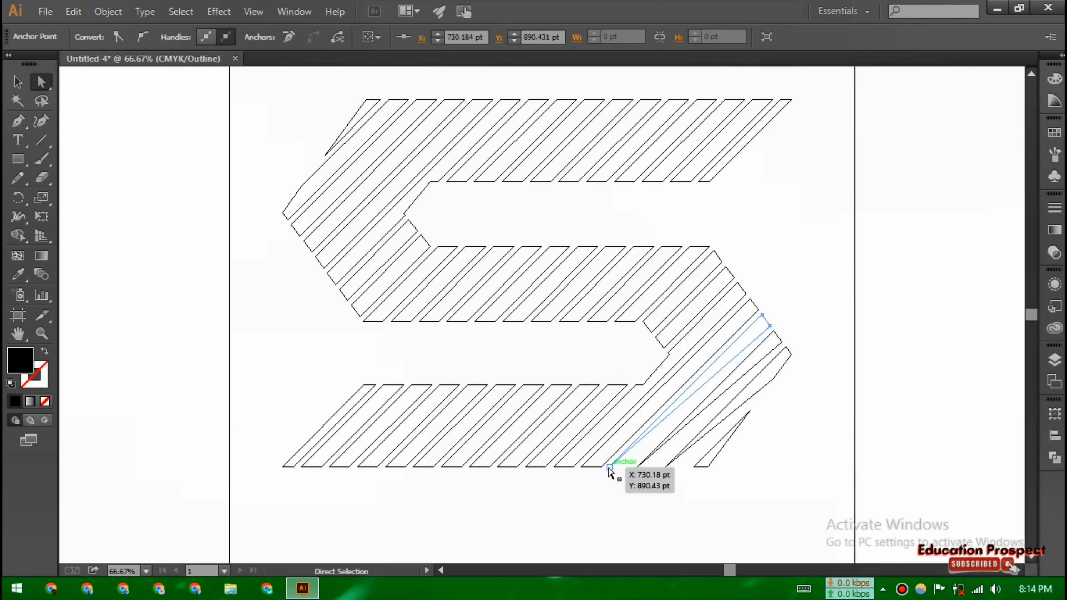
key("ctrl+plus")
left_click_drag(632, 543, 603, 543)
left_click_drag(590, 543, 560, 543)
left_click_drag(548, 543, 518, 544)
left_click_drag(505, 543, 476, 543)
left_click_drag(463, 543, 392, 544)
left_click_drag(380, 543, 351, 544)
left_click_drag(338, 543, 266, 544)
left_click_drag(255, 543, 154, 544)
Taper the stripes along the middle band's edge and the S's left side by dragging their corner anchors onto neighbours
left_click_drag(725, 362, 712, 348)
left_click_drag(708, 341, 611, 325)
left_click_drag(598, 324, 568, 325)
left_click_drag(557, 324, 484, 324)
left_click_drag(473, 324, 258, 300)
left_click_drag(252, 294, 239, 276)
left_click_drag(234, 270, 204, 229)
left_click_drag(199, 221, 186, 204)
key("space")
left_click_drag(211, 256, 212, 404)
left_click_drag(180, 344, 168, 327)
left_click_drag(162, 320, 154, 309)
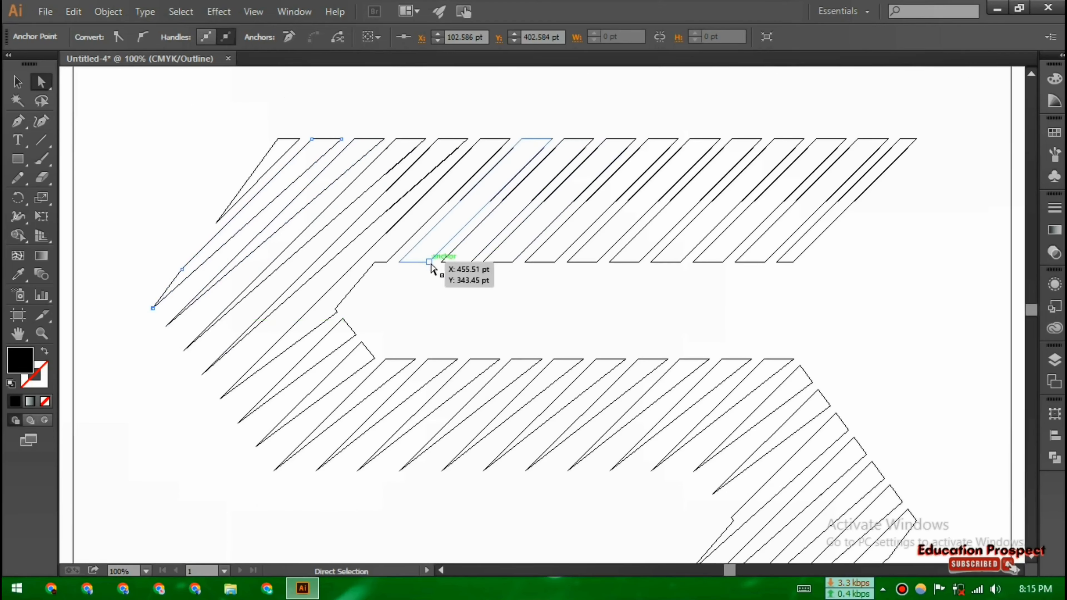
Taper the stripes along the top band's lower edge by dragging each corner anchor onto the neighbouring one
left_click_drag(432, 265, 402, 265)
left_click_drag(473, 265, 445, 264)
left_click_drag(516, 265, 486, 265)
left_click_drag(558, 265, 528, 264)
left_click_drag(600, 264, 570, 265)
left_click_drag(642, 265, 609, 261)
left_click_drag(682, 262, 651, 262)
left_click_drag(722, 261, 693, 262)
left_click_drag(765, 262, 735, 261)
left_click_drag(800, 261, 777, 262)
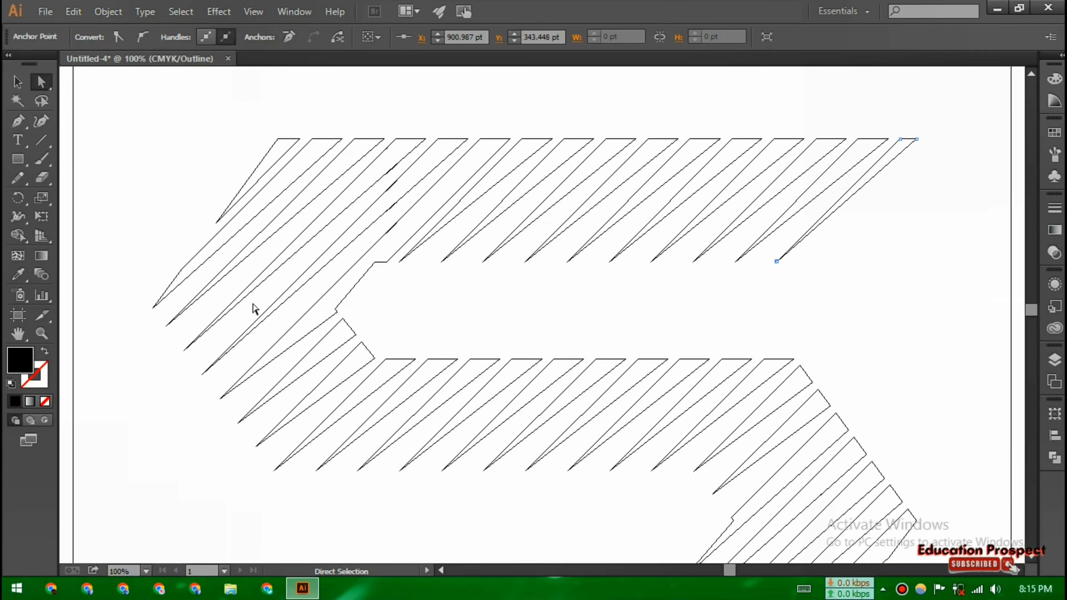
Switch back to preview to examine the tapered stripes
left_click(19, 87)
key("ctrl+minus")
left_click(810, 321)
key("space")
left_click_drag(799, 362, 791, 271)
left_click(42, 83)
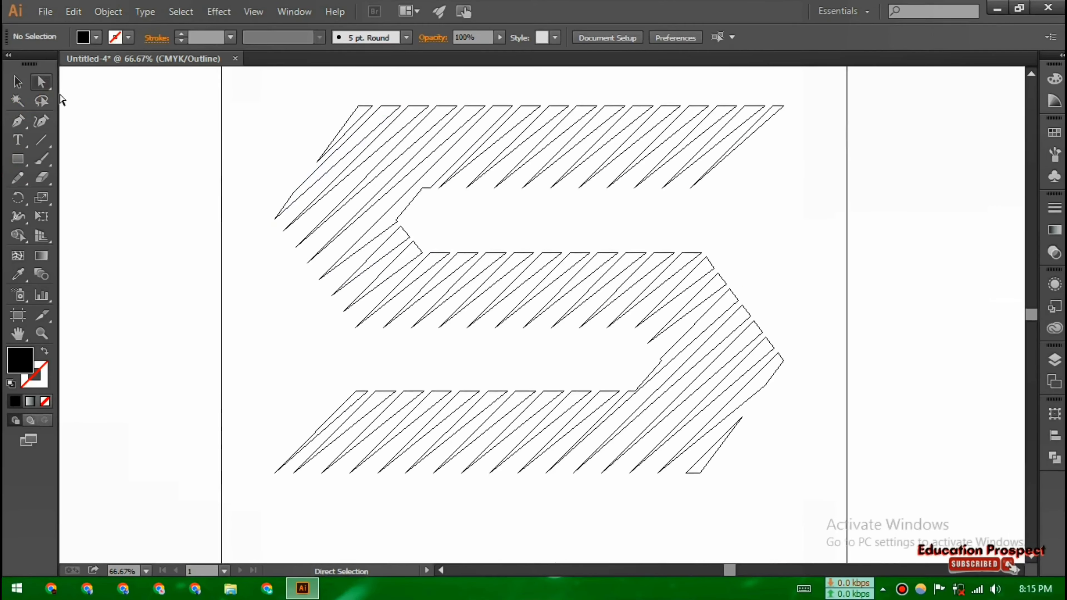
right_click(705, 265)
left_click(756, 452)
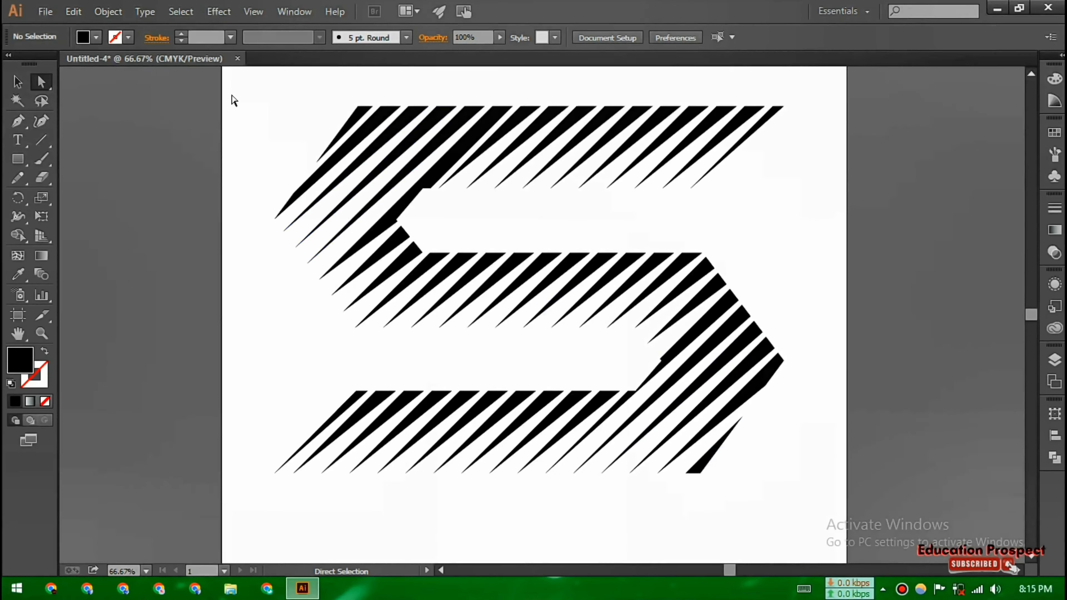
Return to outline view and taper the bottom-right stripe by moving its lower corner anchor left
right_click(717, 475)
left_click(734, 468)
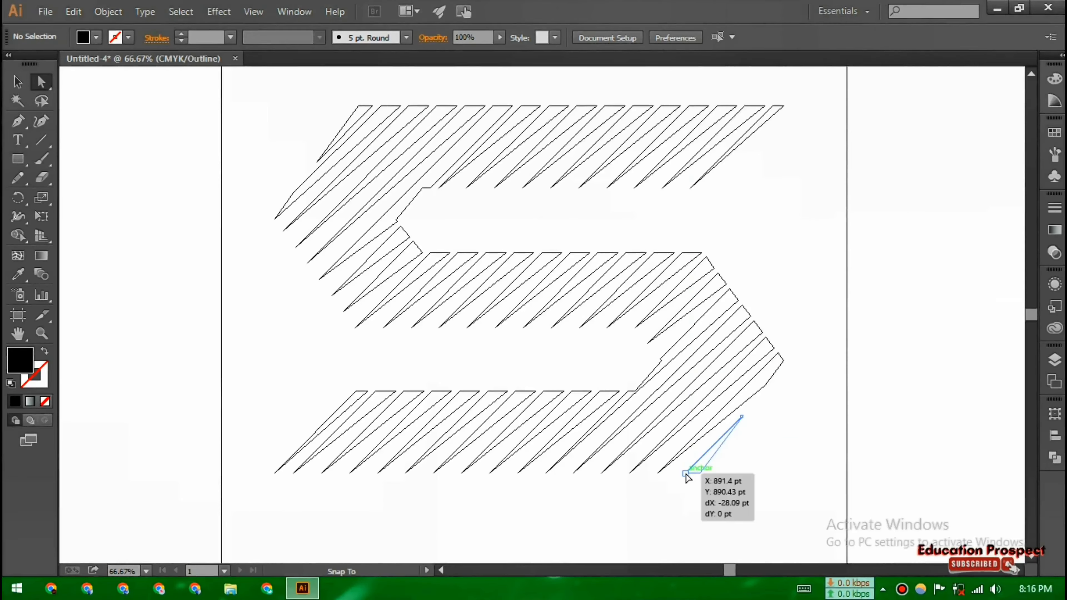
left_click(700, 474)
key("v")
mouse_move(747, 414)
left_mouse_down()
mouse_move(761, 445)
mouse_move(693, 482)
mouse_move(677, 475)
mouse_move(705, 489)
mouse_move(751, 416)
left_mouse_up()
left_click(785, 429)
left_click(743, 426)
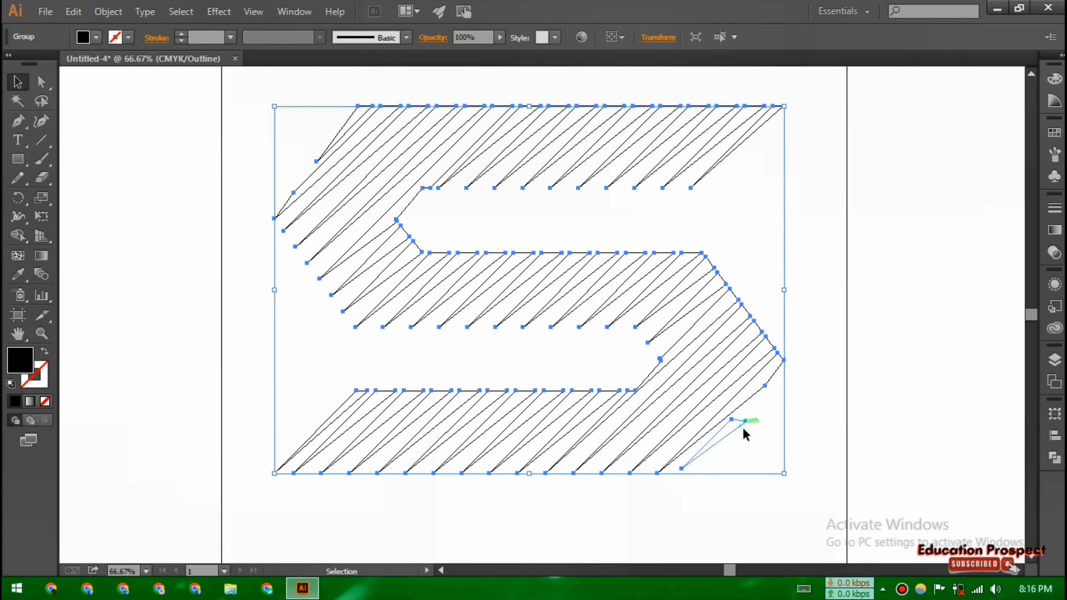
Reshape the bottom-right stripe's tip by moving its upper corner anchors
left_click(714, 441)
right_click(714, 445)
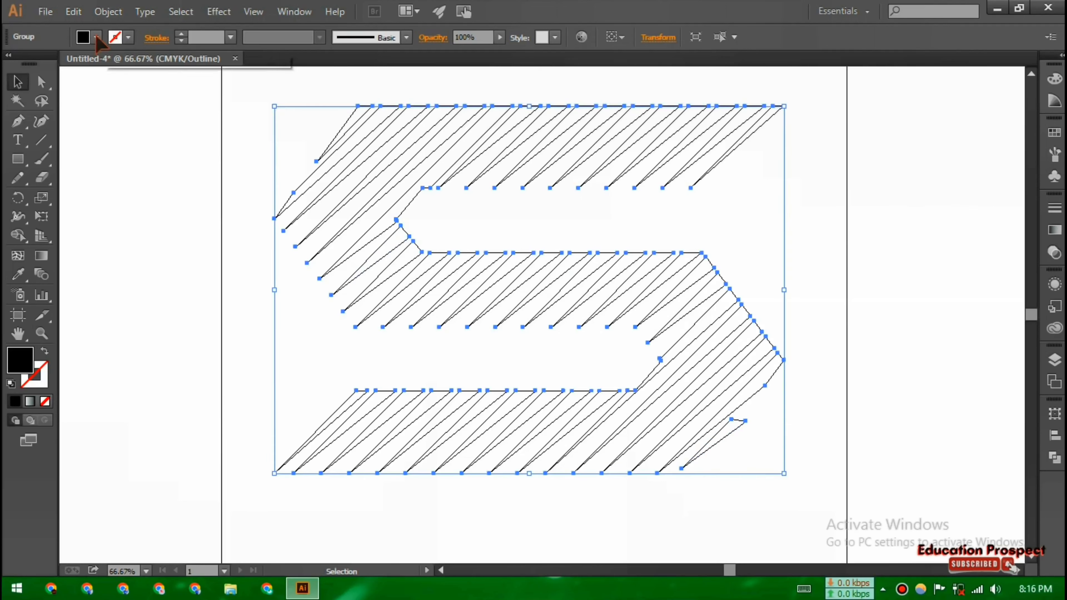
left_click(41, 81)
left_click(767, 456)
left_click(717, 443)
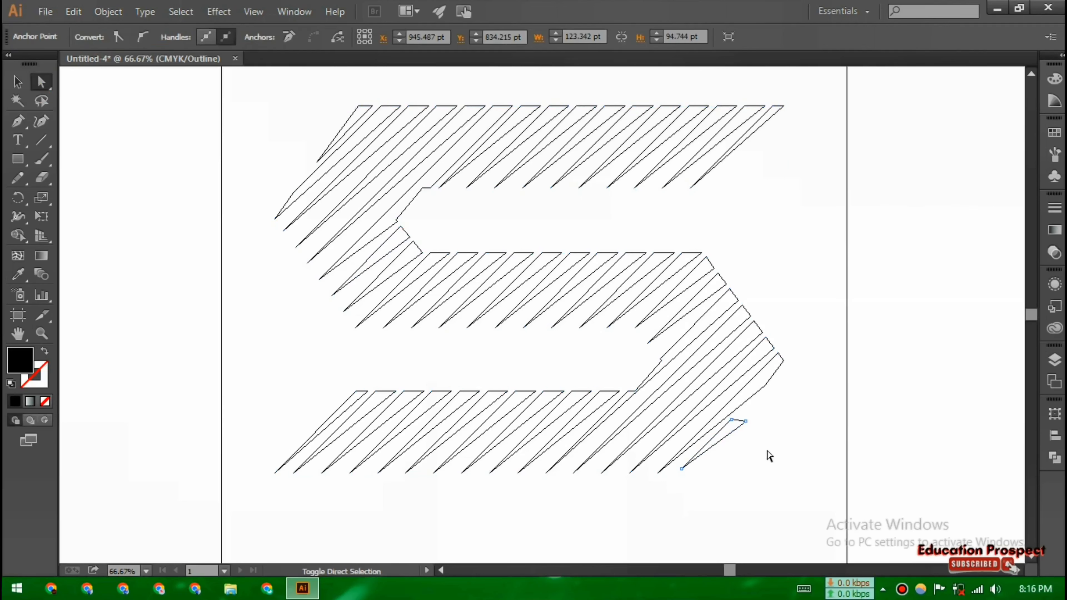
mouse_move(735, 439)
left_mouse_down()
mouse_move(759, 409)
mouse_move(738, 429)
left_mouse_up()
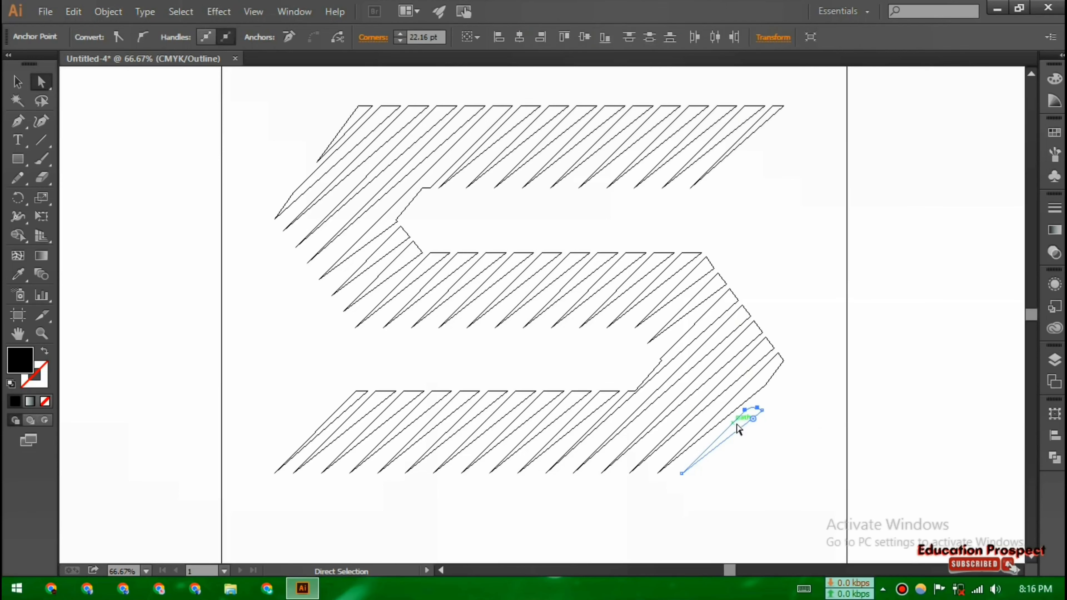
left_click(749, 423)
left_click(752, 420)
left_click(791, 448)
key("ctrl+plus")
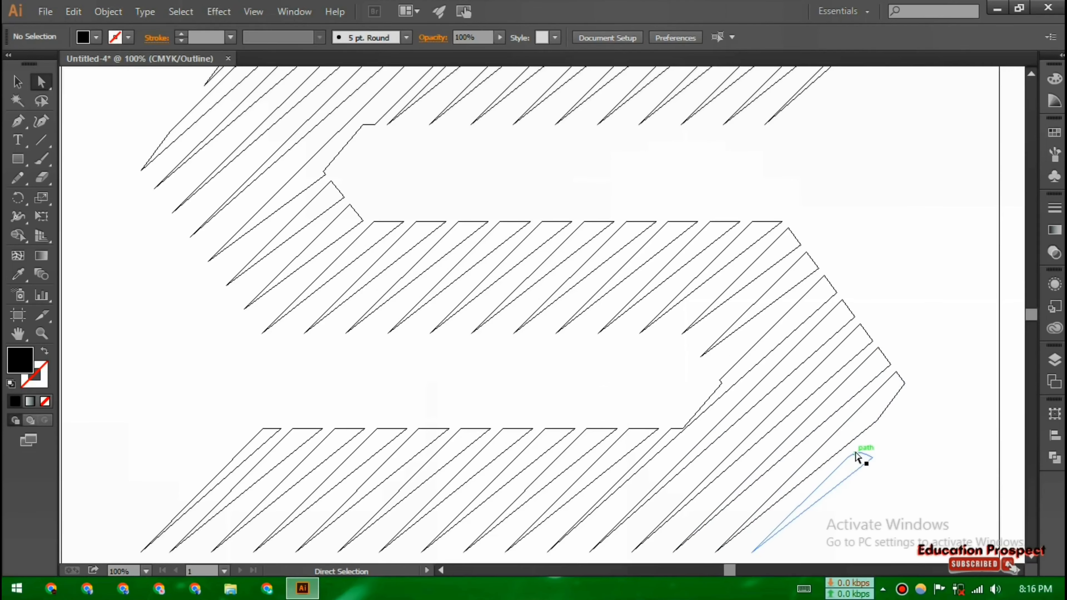
left_click(865, 456)
left_click_drag(853, 461, 843, 451)
left_click(903, 500)
key("ctrl+minus")
key("ctrl+minus")
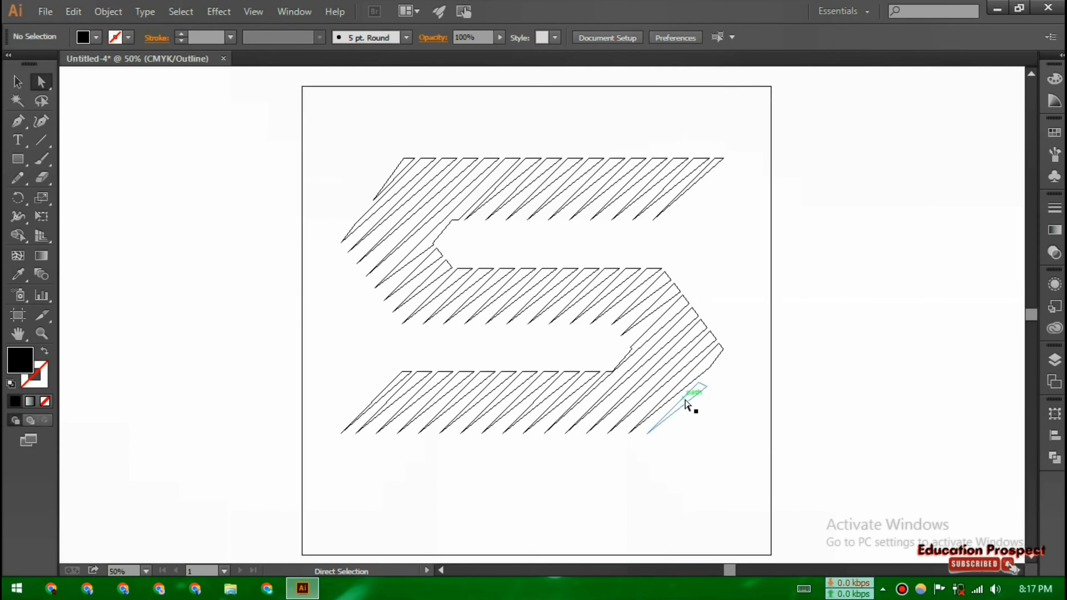
Switch to preview, select all stripes and fill them with green
key("ctrl+y")
key("ctrl+a")
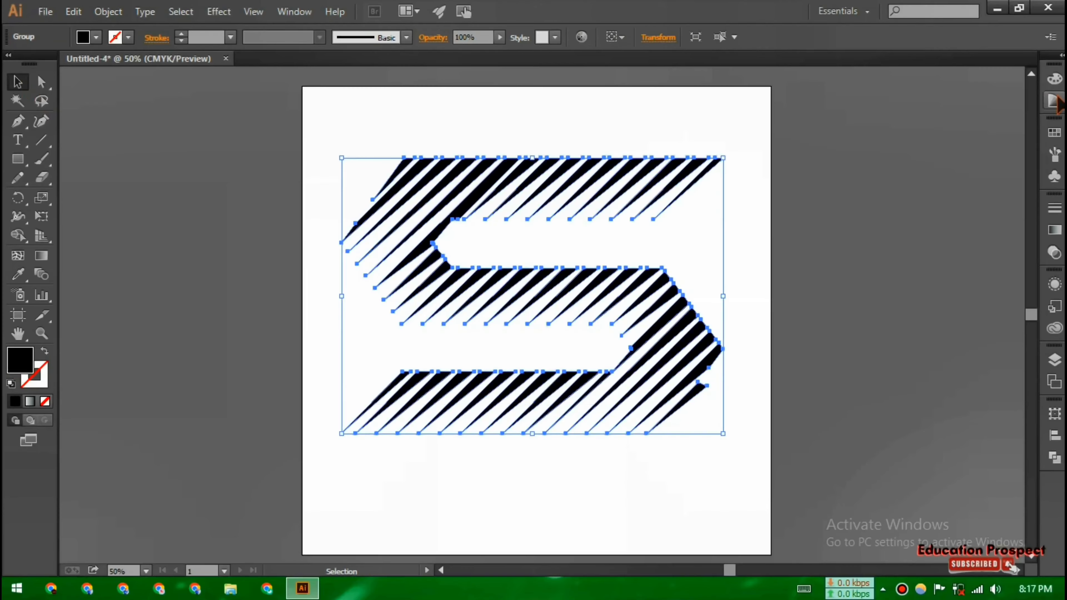
left_click(1055, 102)
double_click(20, 360)
left_click(554, 310)
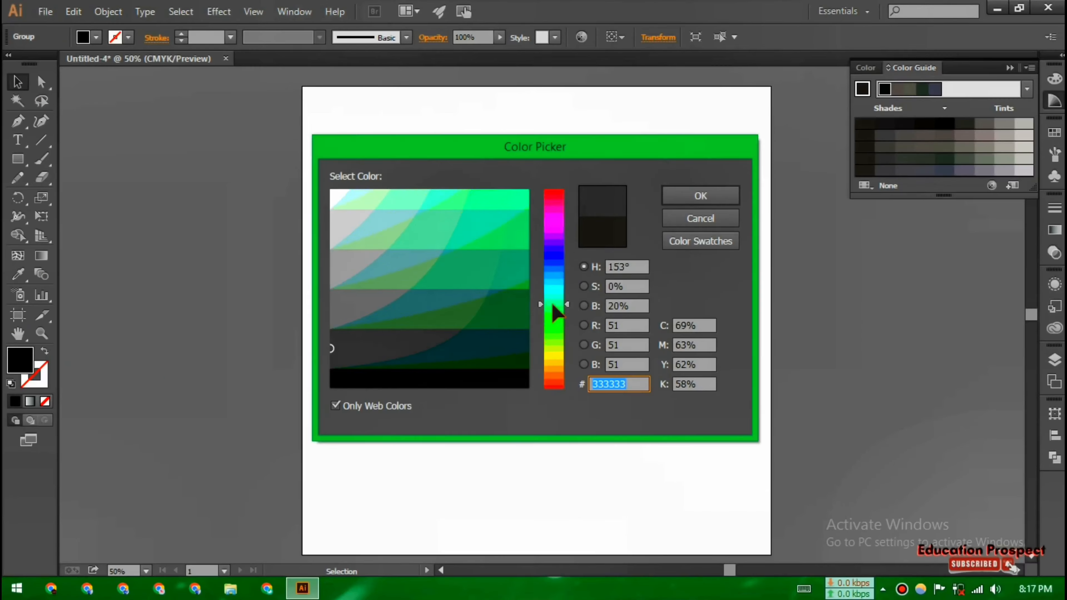
left_click_drag(553, 305, 553, 308)
left_click(512, 195)
left_click(681, 198)
Change the fill of all stripes to red, FF0000, and deselect
left_click(41, 256)
double_click(26, 363)
left_click(551, 190)
left_click(519, 203)
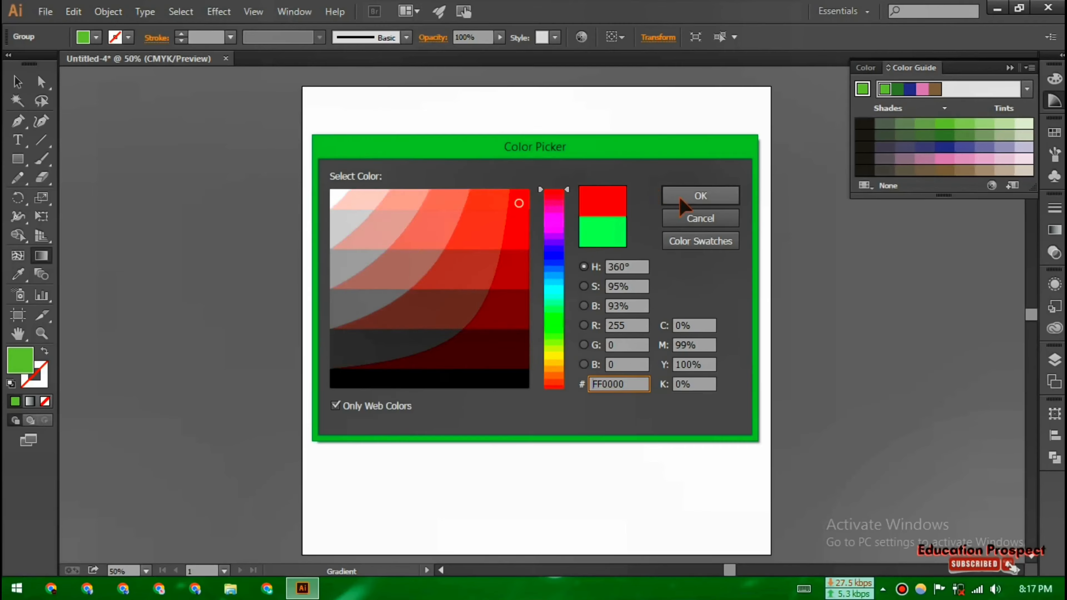
left_click(681, 199)
left_click(865, 68)
left_click(1010, 68)
left_click(18, 82)
left_click(208, 138)
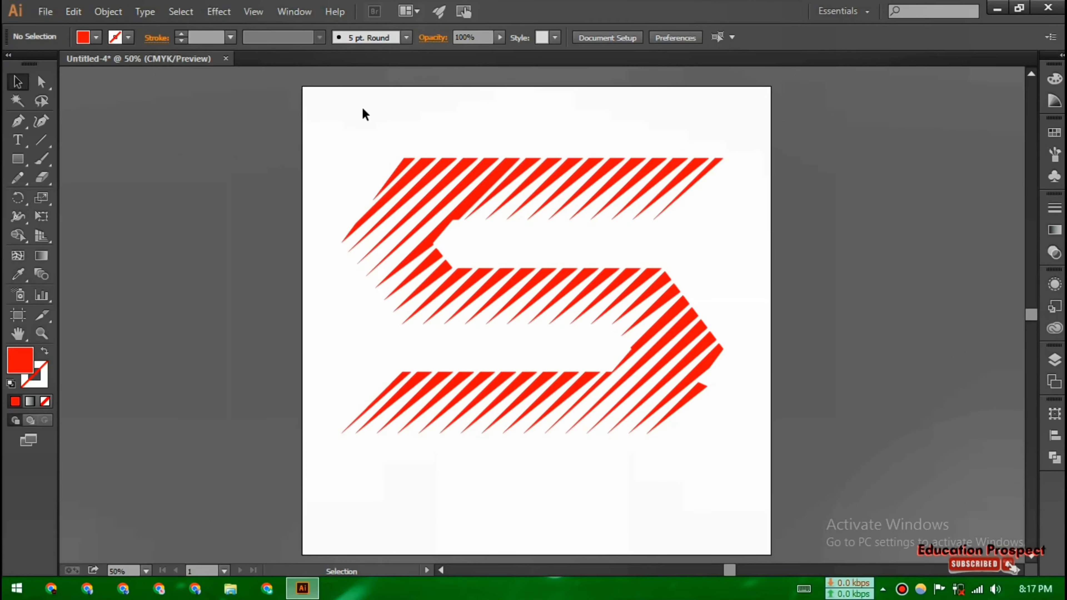
Select all stripes and set their fill to black
key("ctrl+a")
double_click(21, 361)
left_click(503, 379)
left_click(699, 197)
left_click(756, 431)
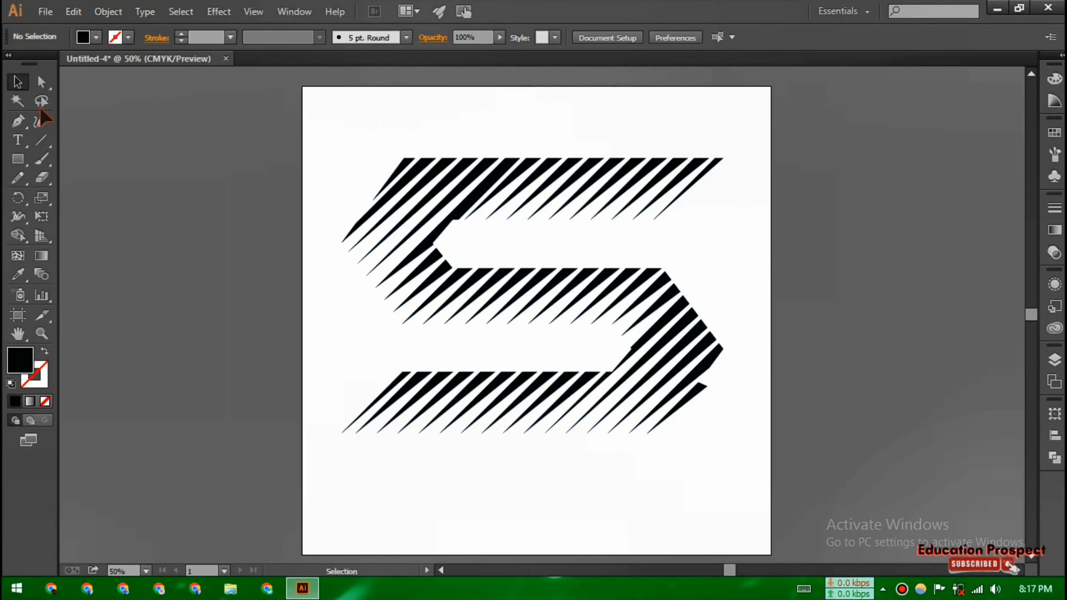
Round the upper tips of the stripes on the S's lower-right curve with live corner widgets
key("ctrl+plus")
left_click(756, 426)
key("ctrl+plus")
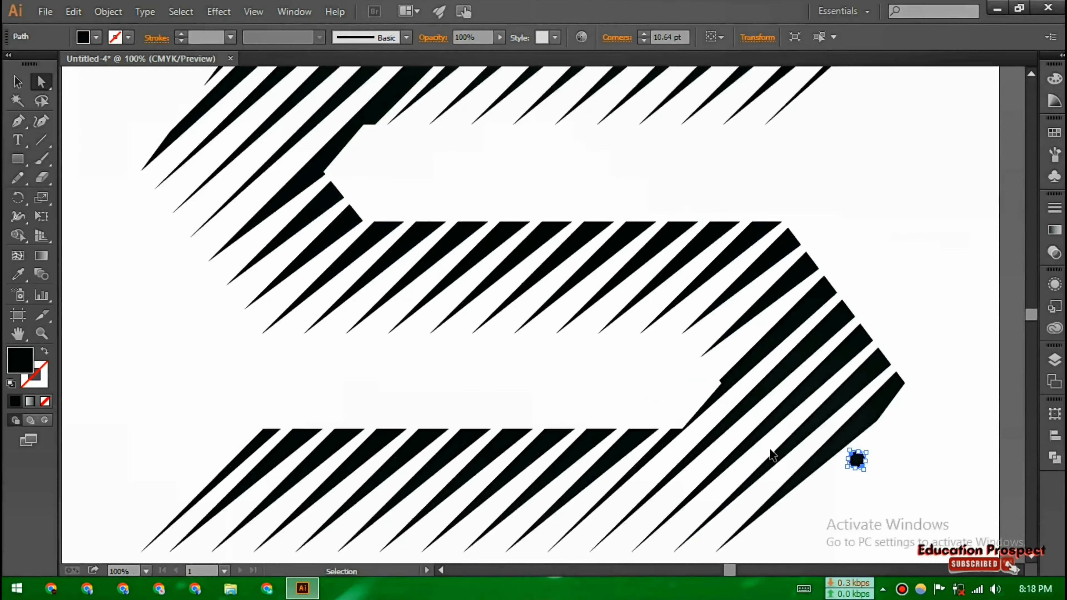
left_click_drag(912, 476, 850, 321)
key("ctrl+z")
left_click(834, 243)
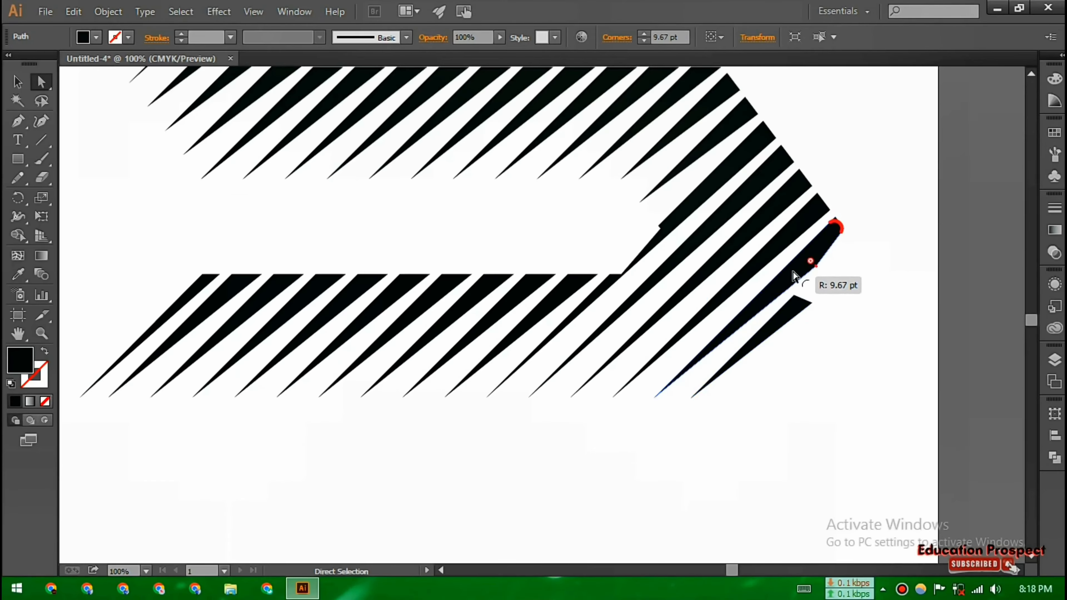
left_click_drag(793, 273, 793, 271)
left_click(781, 238)
left_click_drag(814, 208, 804, 230)
left_click(774, 210)
left_click_drag(799, 190, 777, 202)
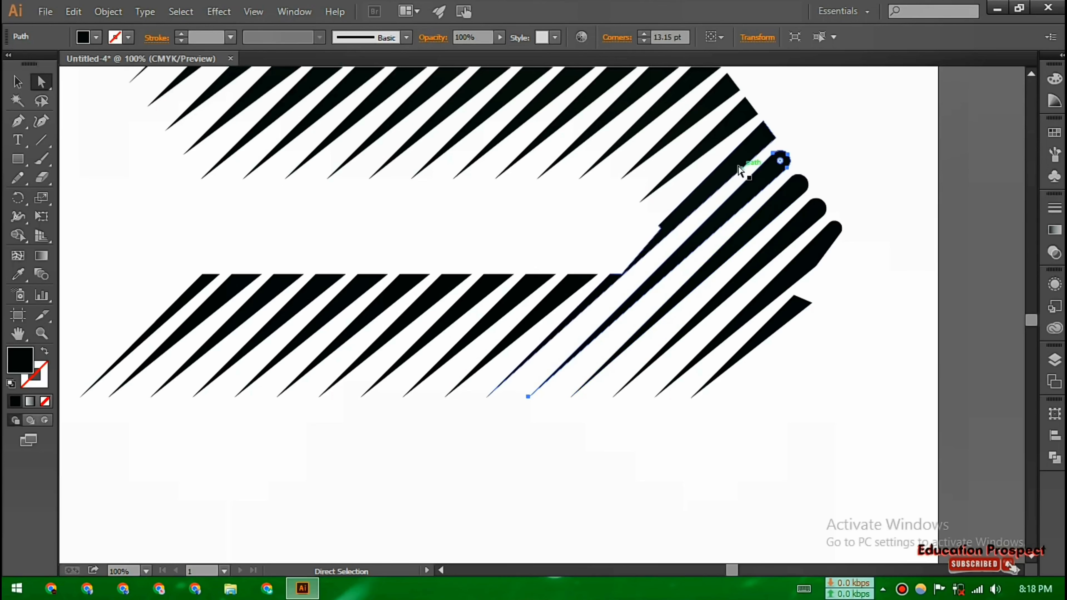
left_click(738, 166)
left_click_drag(763, 140, 742, 157)
Round the upper tips of the bottom band's stripes with their corner widgets
left_click(570, 296)
left_click_drag(584, 281, 475, 304)
left_click(529, 295)
left_click(487, 295)
left_click(445, 295)
left_click(446, 296)
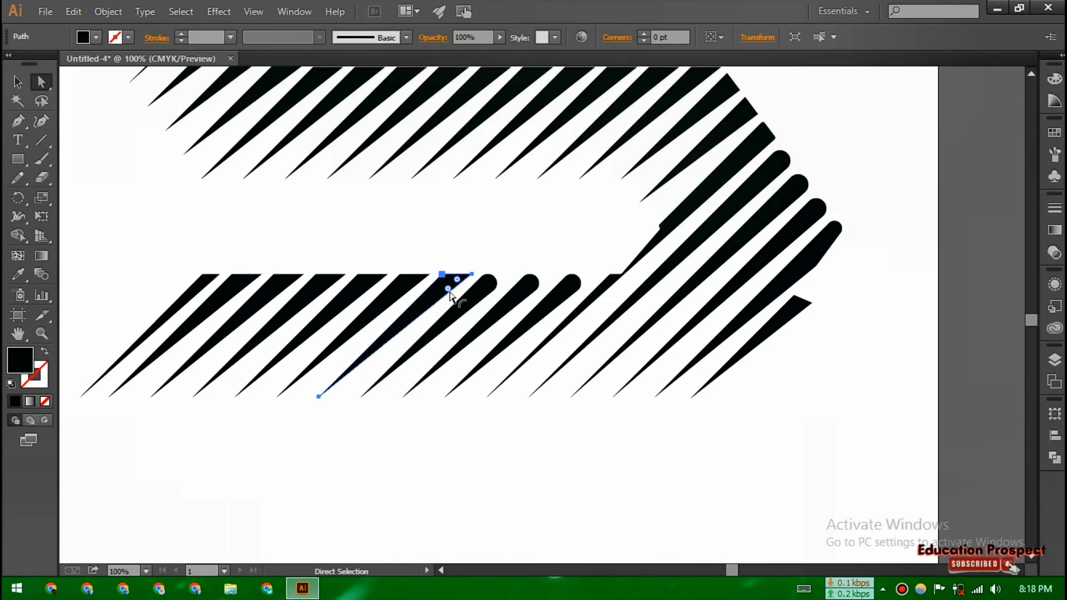
left_click(362, 294)
left_click_drag(364, 289, 263, 311)
left_click(322, 292)
left_click(278, 294)
left_click(236, 294)
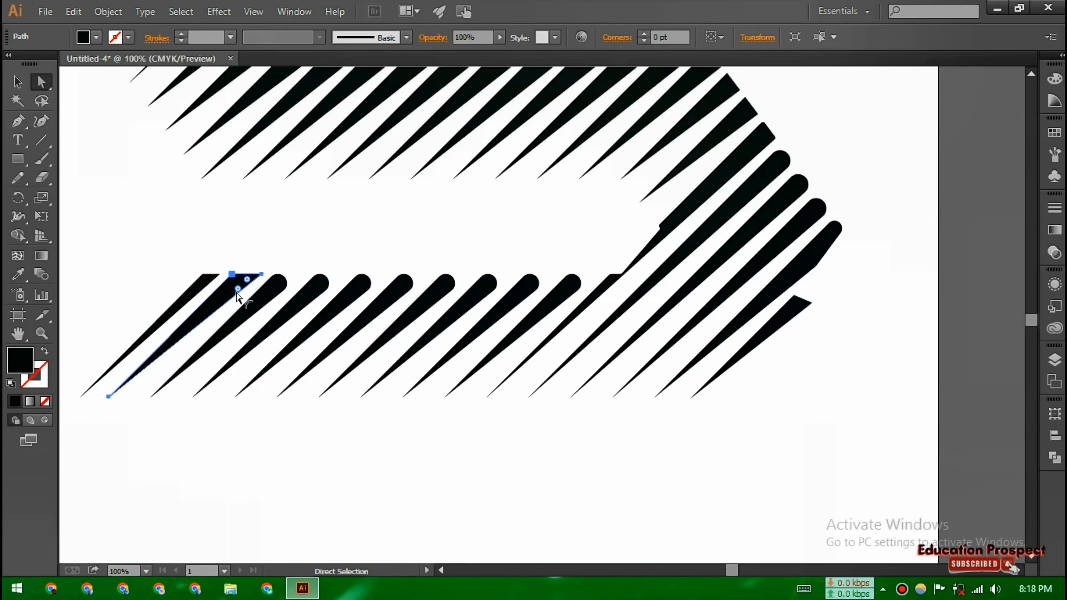
left_click(701, 468)
Round the tips of the top band's right-hand stripes with their corner widgets
key("ctrl+minus")
key("ctrl+minus")
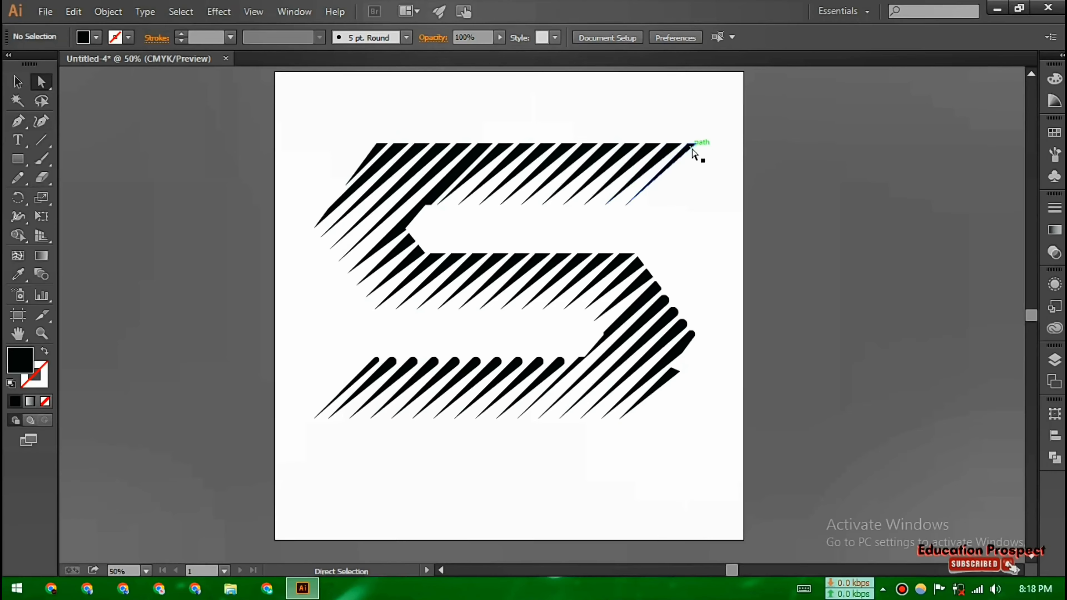
left_click(692, 149)
key("ctrl+plus")
key("ctrl+plus")
key("ctrl+plus")
key("ctrl+plus")
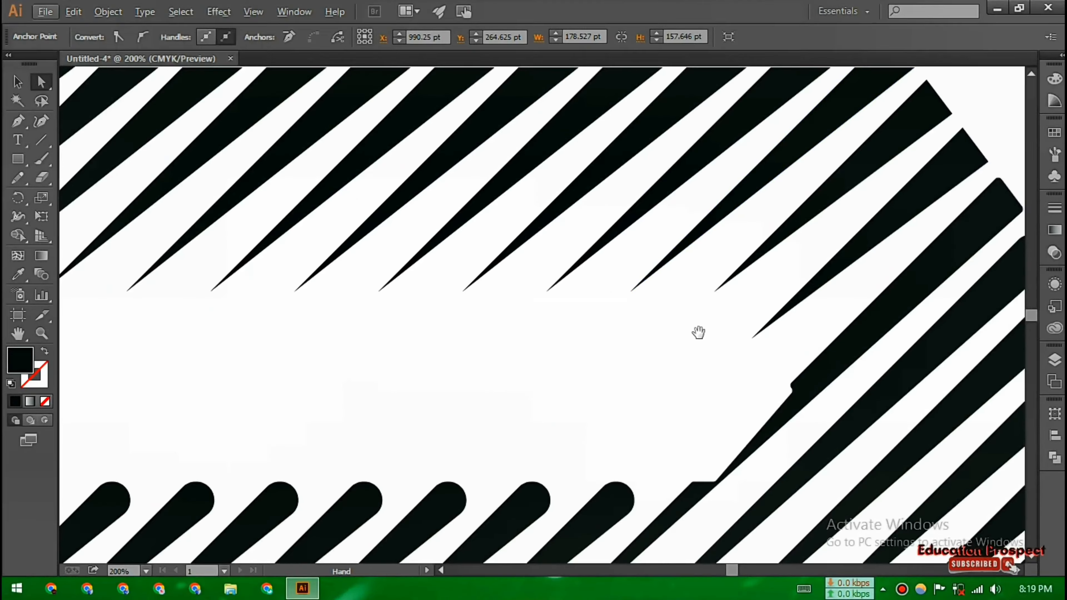
left_click_drag(699, 332, 588, 546)
left_click(831, 209)
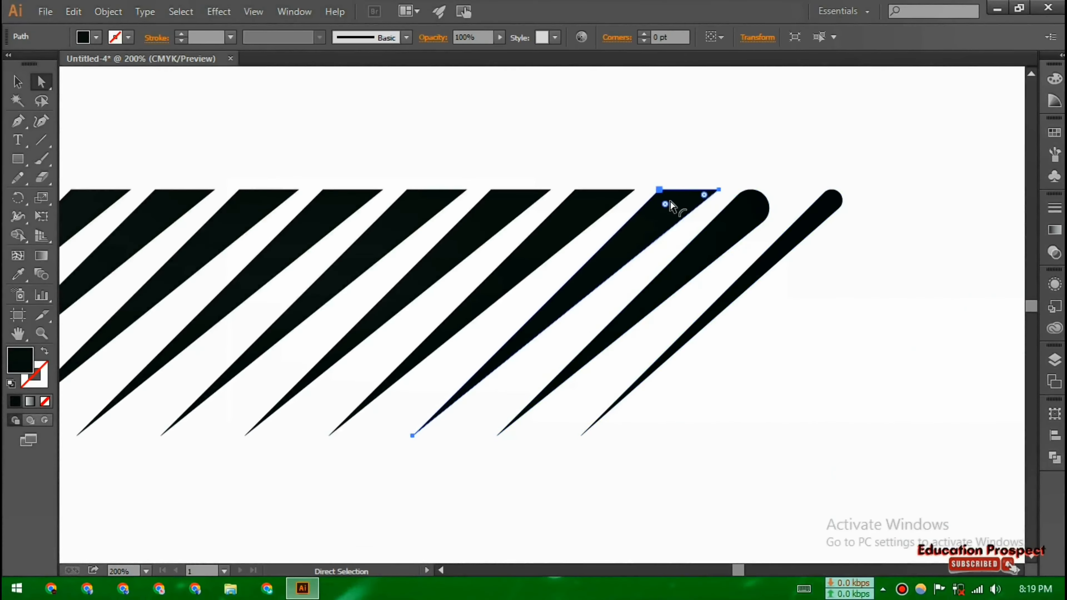
left_click_drag(581, 205, 500, 219)
left_click(423, 211)
left_click_drag(413, 202, 334, 223)
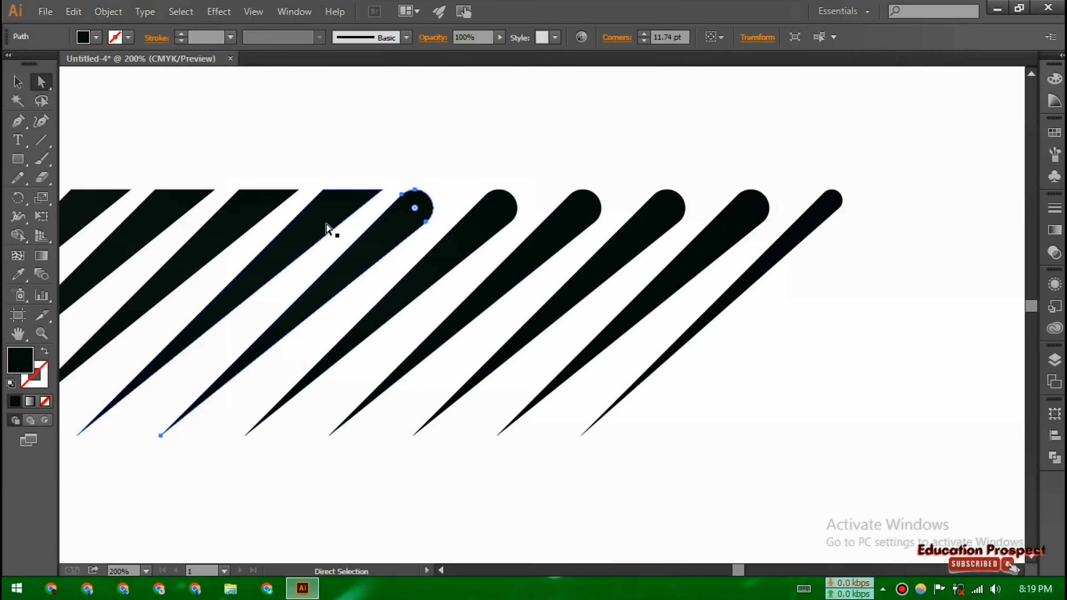
Round the tips of the top band's remaining stripes toward its left end
left_click_drag(259, 263, 942, 213)
left_click(851, 166)
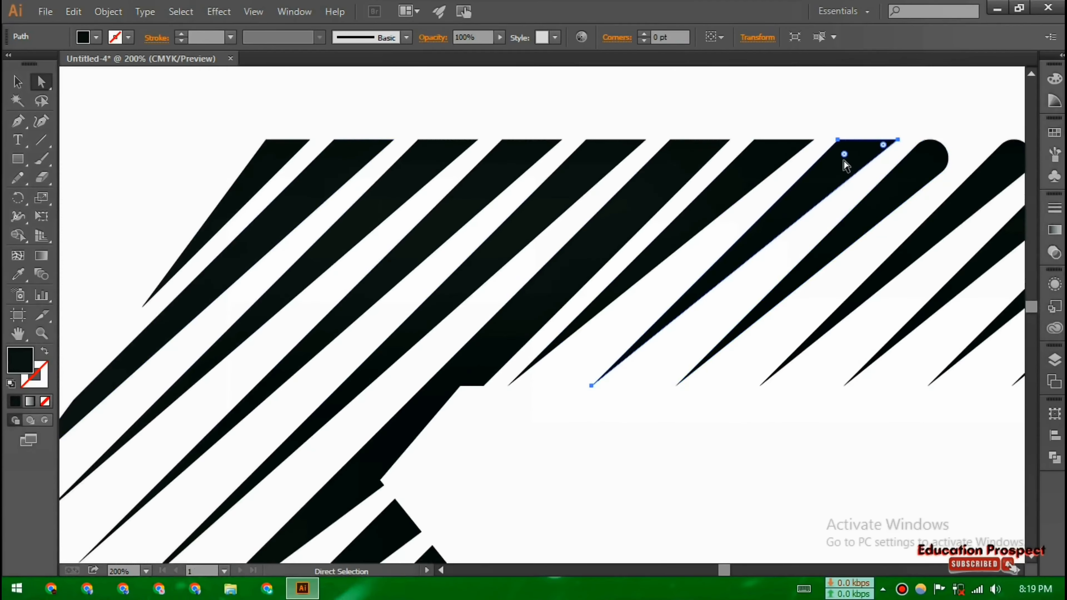
left_click(767, 162)
left_click_drag(844, 154, 648, 196)
left_click(674, 164)
left_click(593, 180)
left_click_drag(592, 155, 552, 195)
left_click(501, 183)
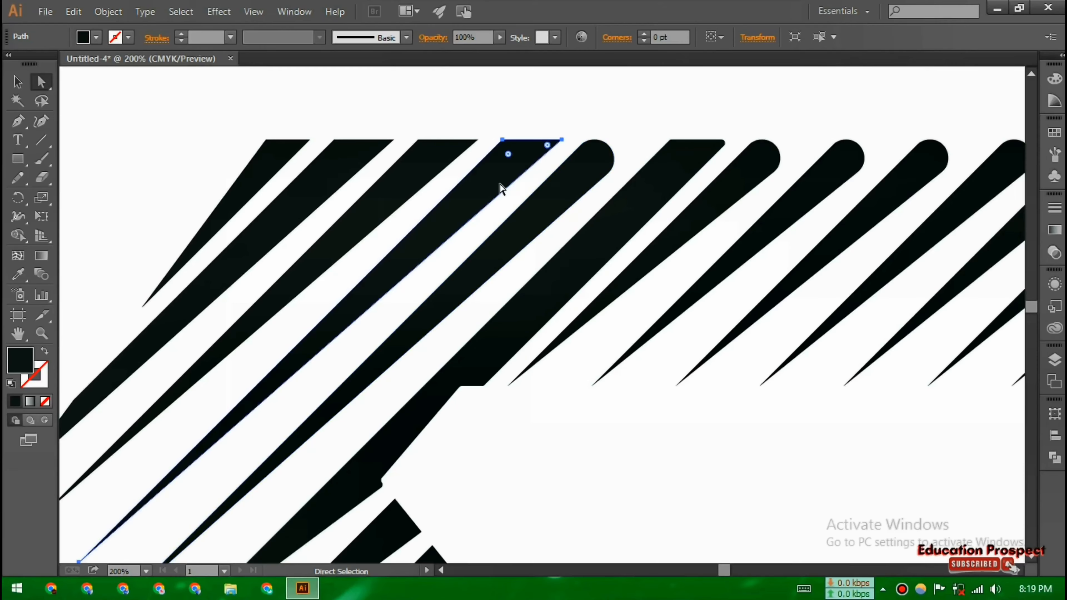
left_click(421, 174)
left_click_drag(508, 155, 396, 189)
left_click(337, 173)
left_click_drag(340, 154, 283, 215)
left_click(259, 175)
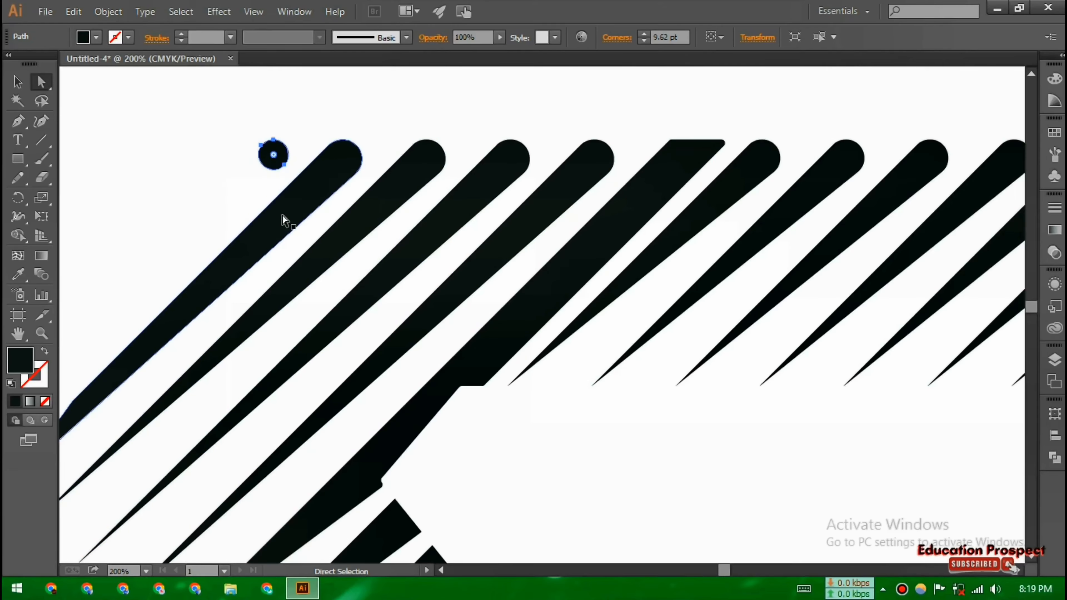
Undo the leftmost top stripe's rounding and round its tip again with a smaller radius
key("ctrl+minus")
key("ctrl+minus")
key("ctrl+plus")
key("ctrl+z")
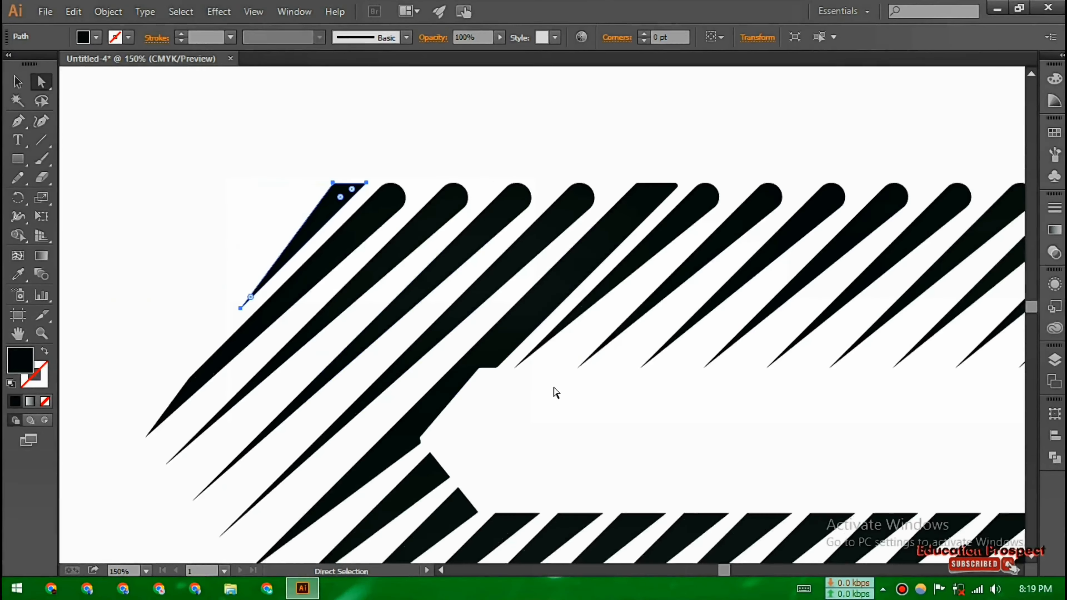
left_click_drag(340, 193, 288, 222)
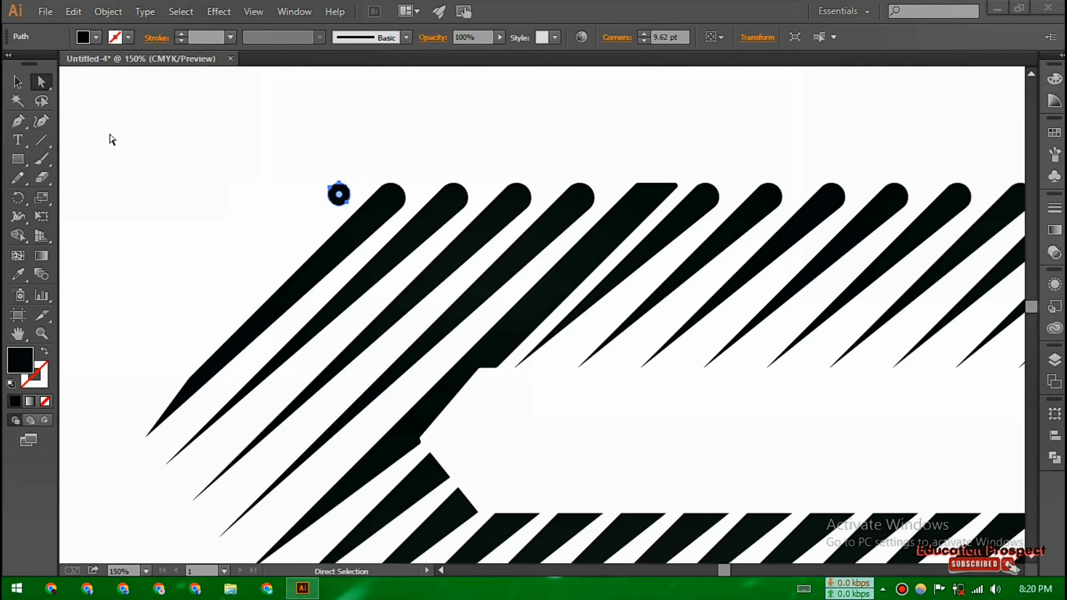
left_click_drag(339, 194, 362, 189)
Round the tips of the middle band's leftmost stripes
left_click(17, 81)
key("ctrl+minus")
key("ctrl+minus")
key("ctrl+minus")
left_click(812, 381)
left_click_drag(810, 386, 753, 268)
key("ctrl+plus")
left_click(348, 203)
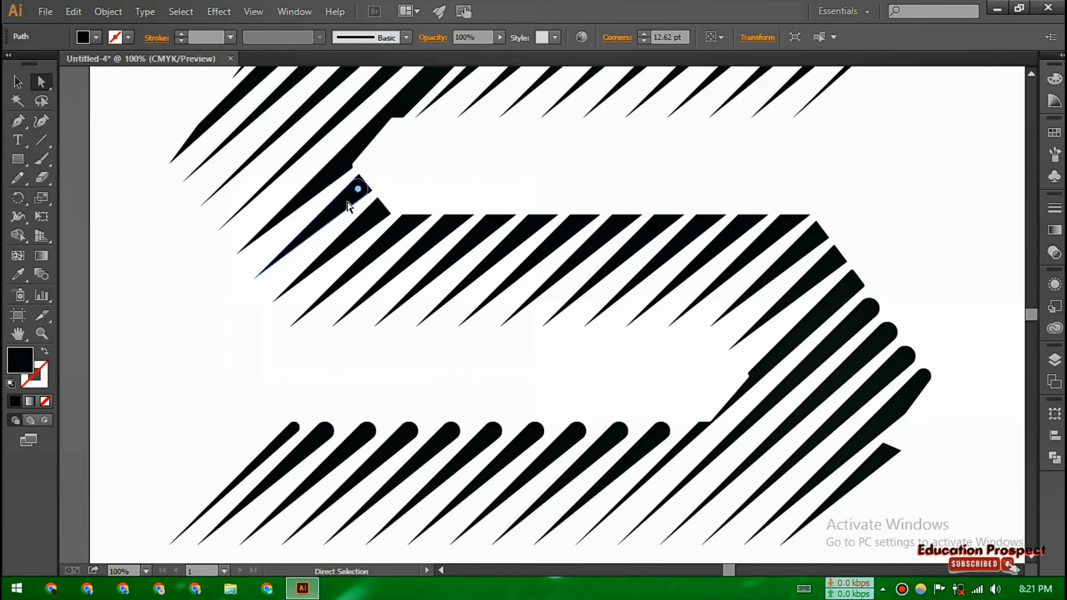
left_click(437, 236)
left_click_drag(450, 228, 465, 243)
left_click(486, 238)
left_click(487, 234)
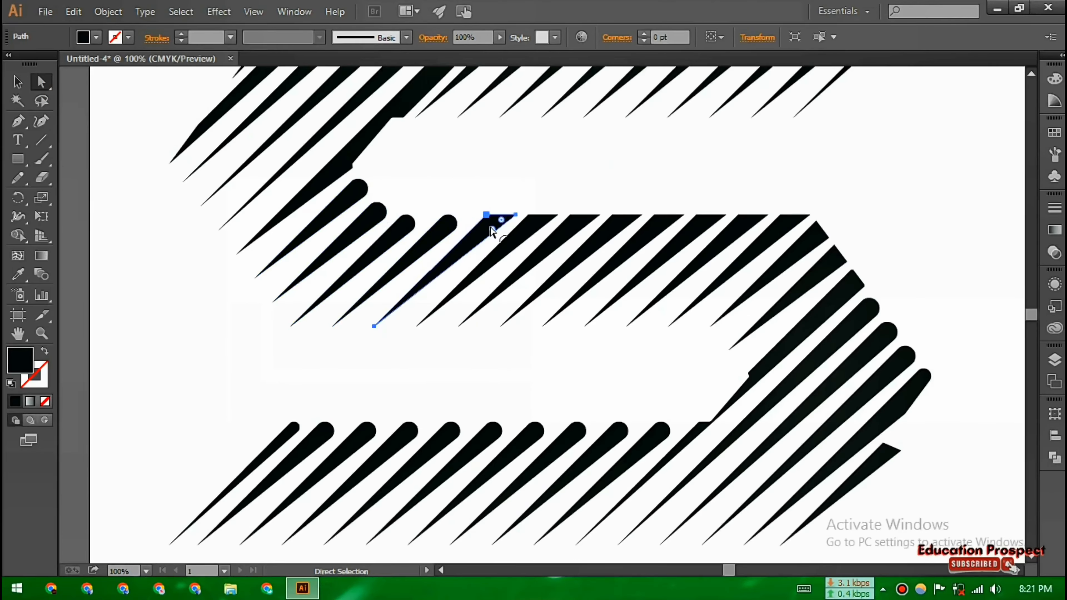
Round the tips of the middle band's remaining stripes up to the right curve
left_click(572, 238)
left_click_drag(534, 230, 559, 248)
left_click(613, 238)
left_click_drag(618, 230, 591, 253)
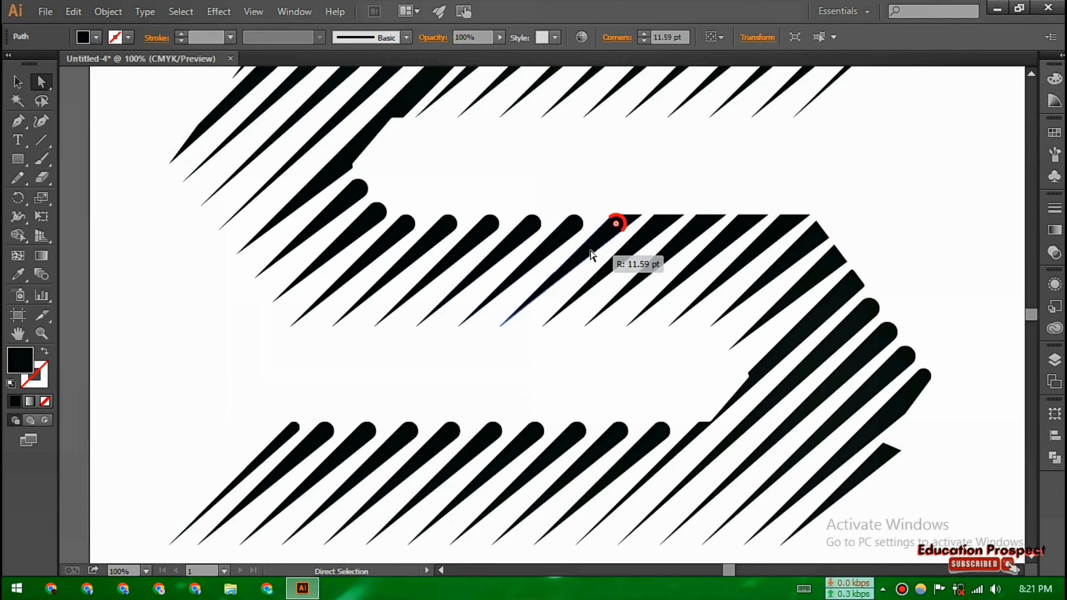
left_click(656, 238)
left_click(740, 237)
left_click_drag(702, 229, 819, 280)
left_click(782, 238)
left_click(815, 247)
left_click(834, 272)
left_click(851, 308)
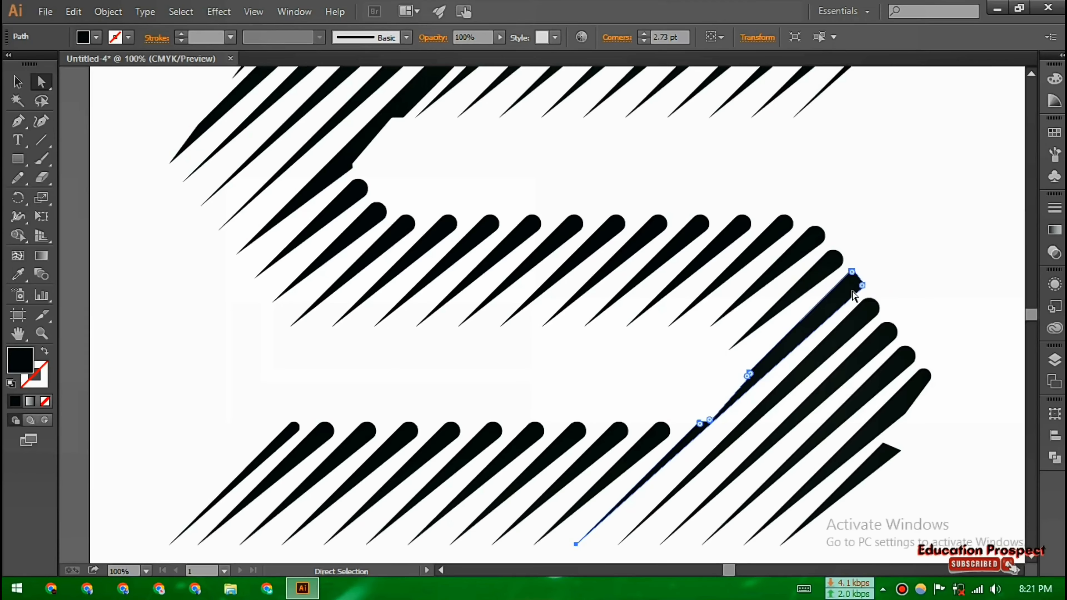
key("ctrl+minus")
key("ctrl+minus")
left_click(18, 81)
left_click(737, 493)
key("ctrl+plus")
key("ctrl+minus")
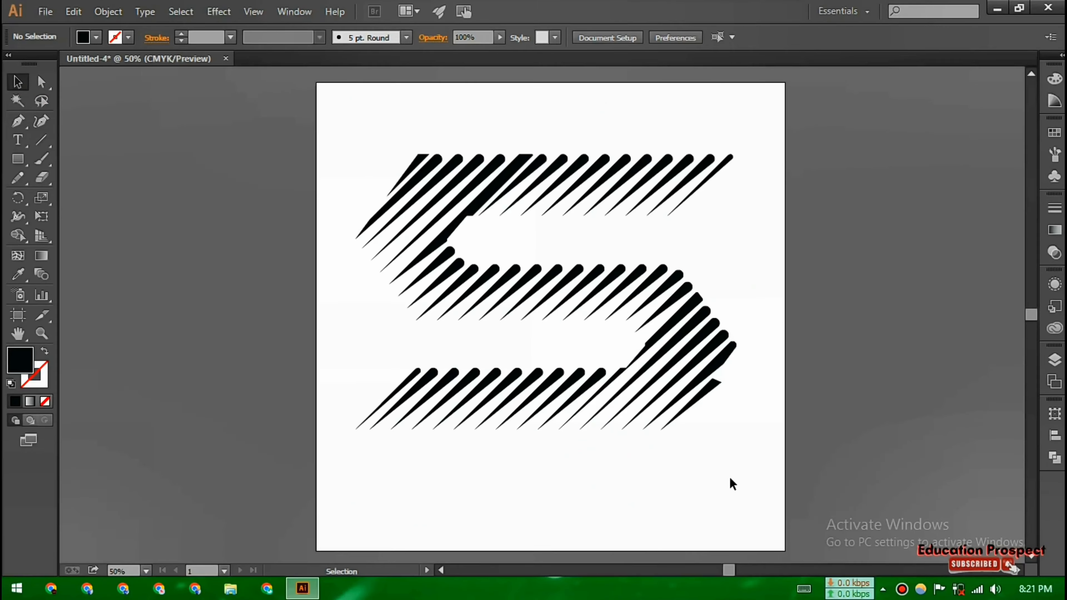
Switch to outline view and round the tip of the bottom-right stripe
key("ctrl+plus")
key("ctrl+plus")
left_click_drag(654, 433, 495, 293)
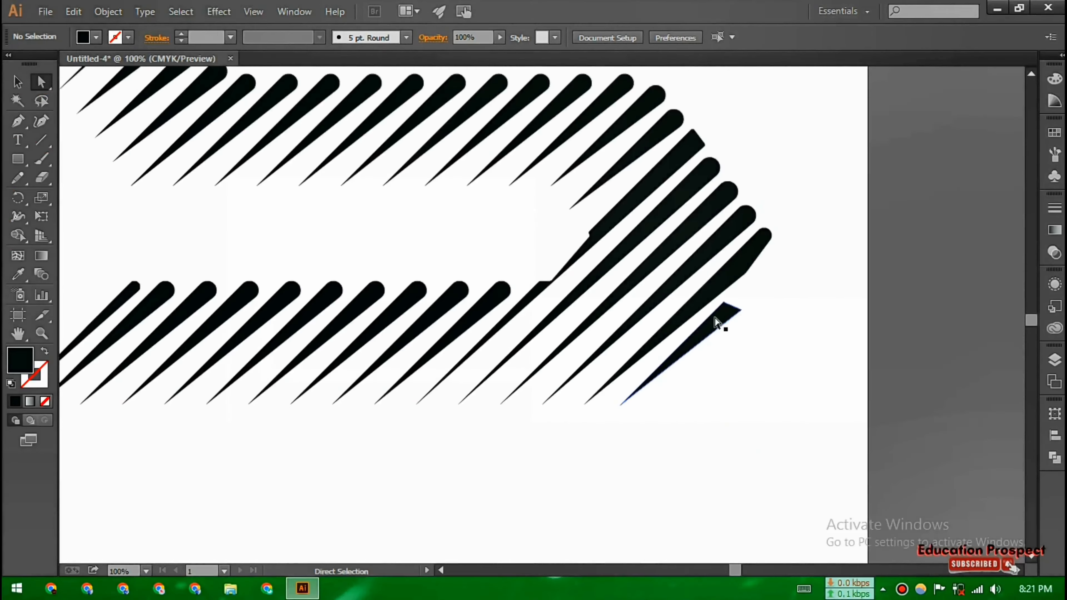
key("ctrl+y")
left_click(734, 315)
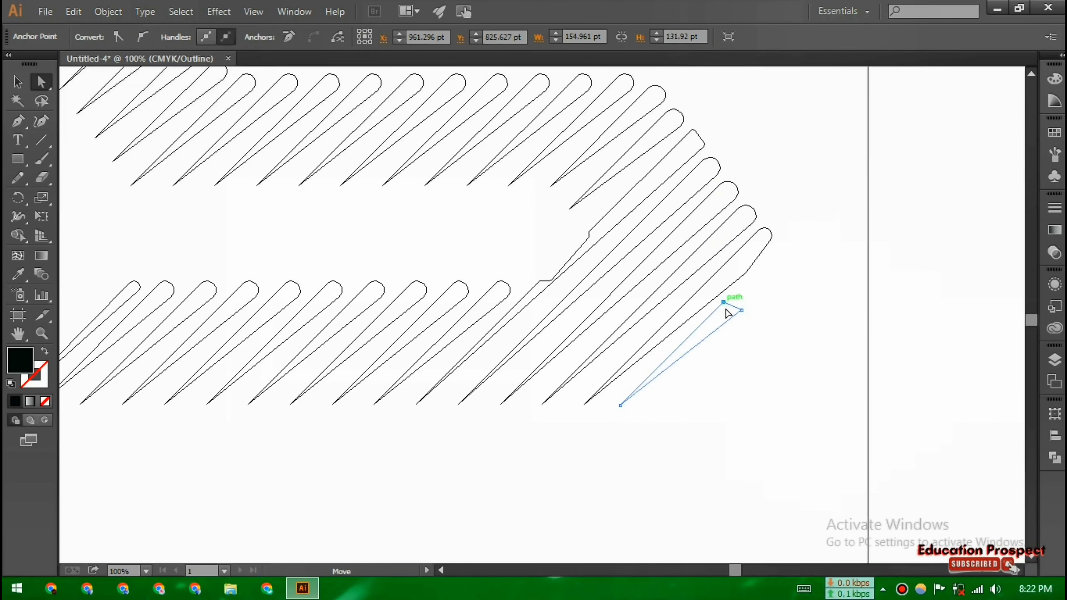
left_click(724, 303)
mouse_move(727, 317)
left_mouse_down()
mouse_move(728, 341)
mouse_move(720, 312)
mouse_move(705, 321)
mouse_move(742, 312)
left_mouse_up()
left_click(723, 318)
left_click(754, 330)
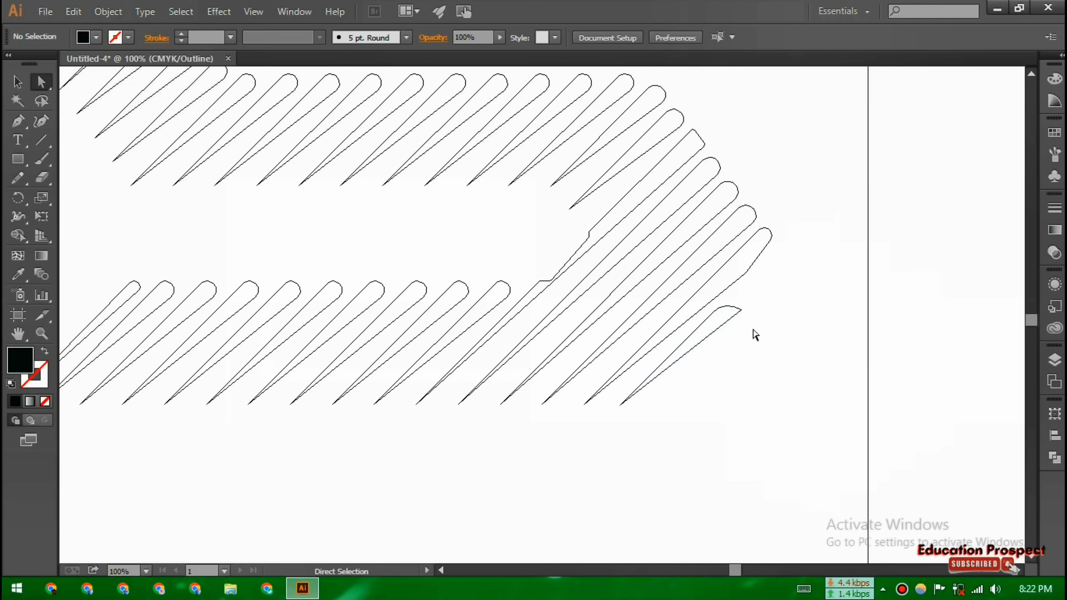
Reshape the tip of the top band's leftmost stripe by moving its corner anchors
left_click_drag(175, 136, 424, 291)
scroll(424, 291, "up", 4)
left_click(396, 209)
right_click(396, 208)
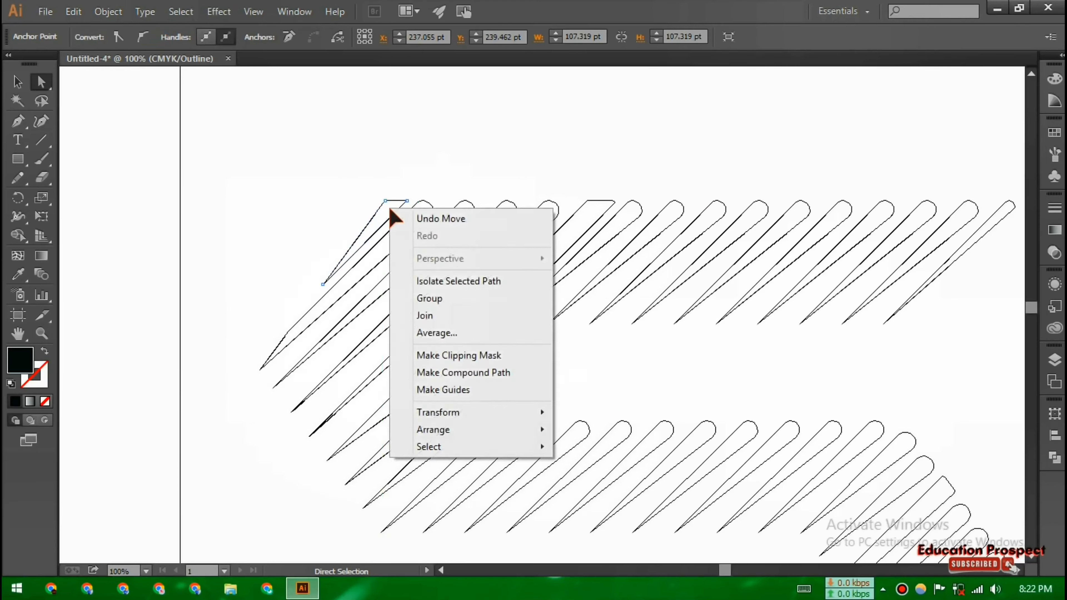
left_click(405, 203)
left_click_drag(405, 207, 401, 253)
mouse_move(407, 202)
left_mouse_down()
mouse_move(395, 227)
mouse_move(404, 215)
left_mouse_up()
left_click(407, 213)
left_click_drag(407, 213, 408, 202)
left_click_drag(372, 216, 376, 206)
left_click(424, 175)
Adjust the tip corner of a stripe along the S's right curve
key("ctrl+minus")
key("ctrl+minus")
left_click_drag(779, 376, 739, 257)
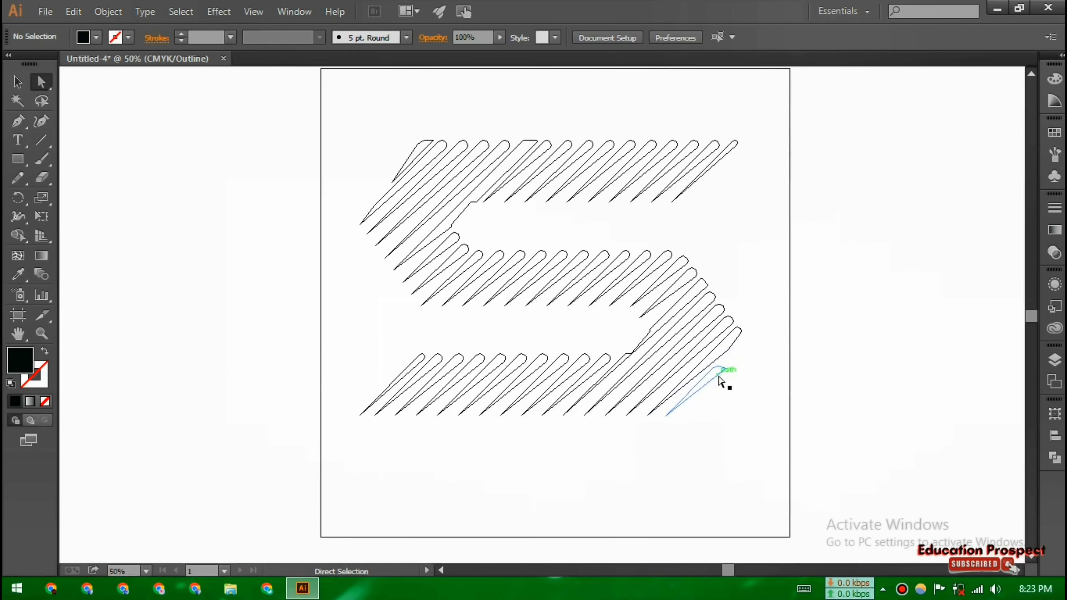
left_click(702, 278)
key("ctrl+plus")
key("ctrl+plus")
mouse_move(861, 251)
left_mouse_down()
mouse_move(866, 275)
mouse_move(868, 262)
mouse_move(859, 271)
mouse_move(854, 251)
mouse_move(847, 256)
left_mouse_up()
left_click(923, 231)
Round the flat tip of a top band stripe with its corner widget
left_click_drag(219, 295, 319, 459)
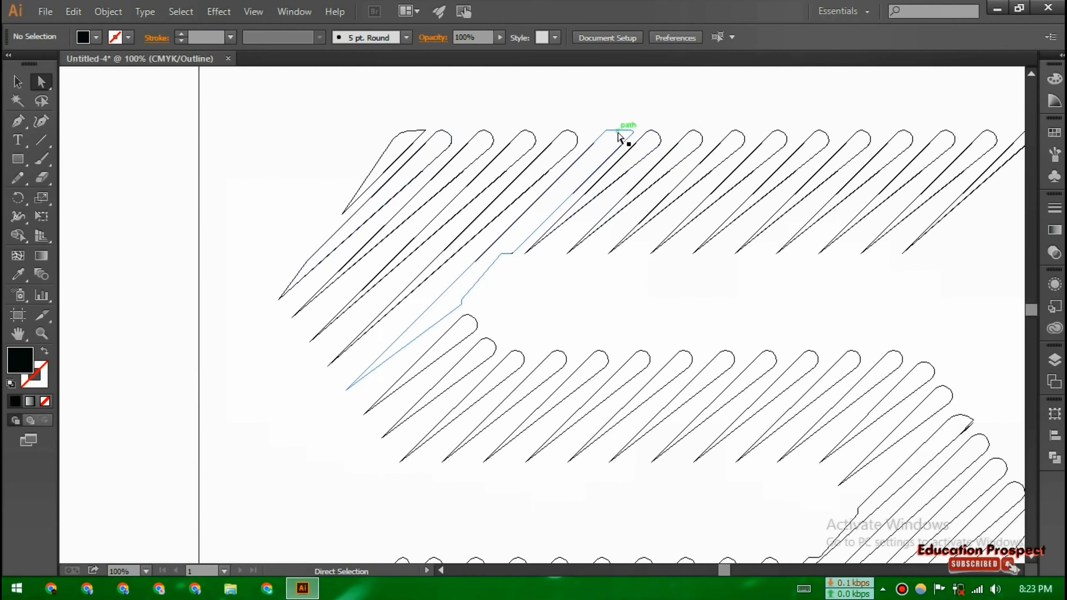
left_click(625, 141)
left_click(634, 131)
left_click_drag(626, 136, 620, 141)
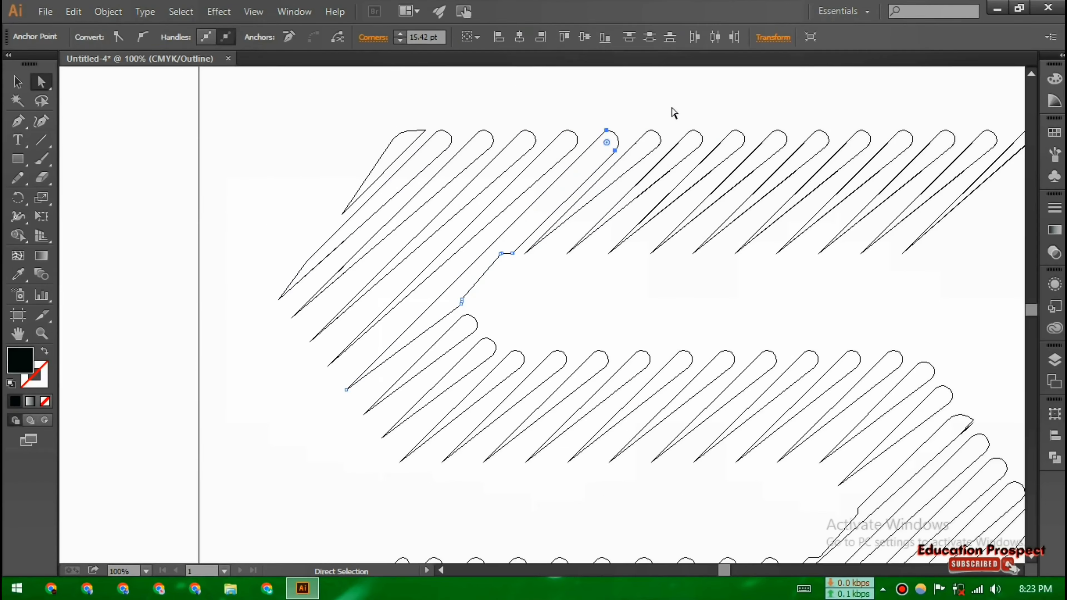
Switch back to preview view of the whole logo and select all the stripes
left_click(672, 110)
key("ctrl+minus")
key("ctrl+minus")
right_click(761, 460)
left_click(797, 452)
left_click(17, 82)
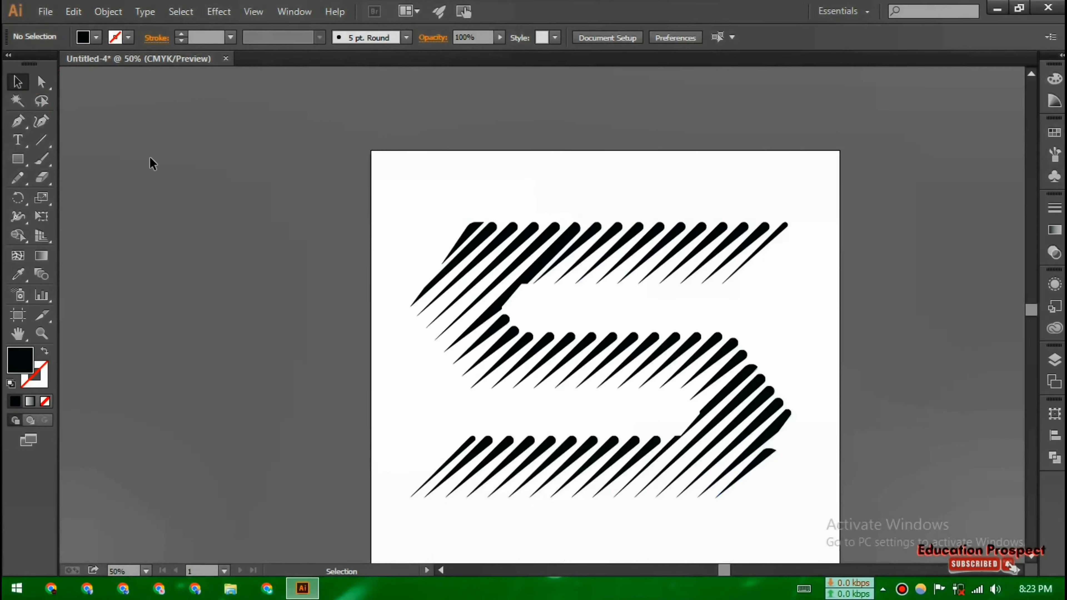
left_click_drag(504, 231, 451, 160)
key("ctrl+plus")
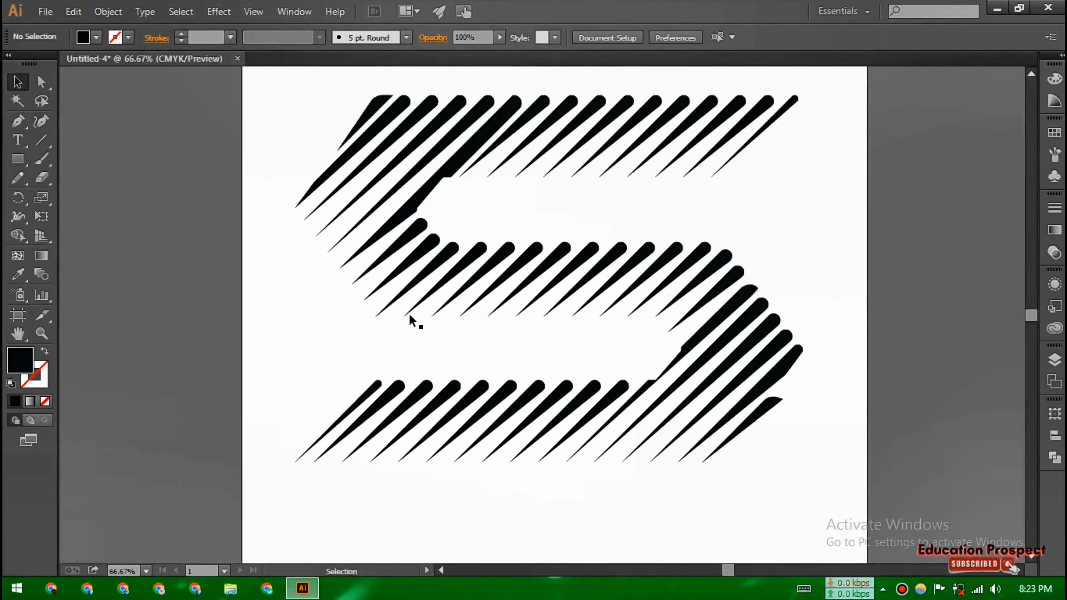
scroll(555, 345, "up", 1)
left_click_drag(241, 77, 833, 521)
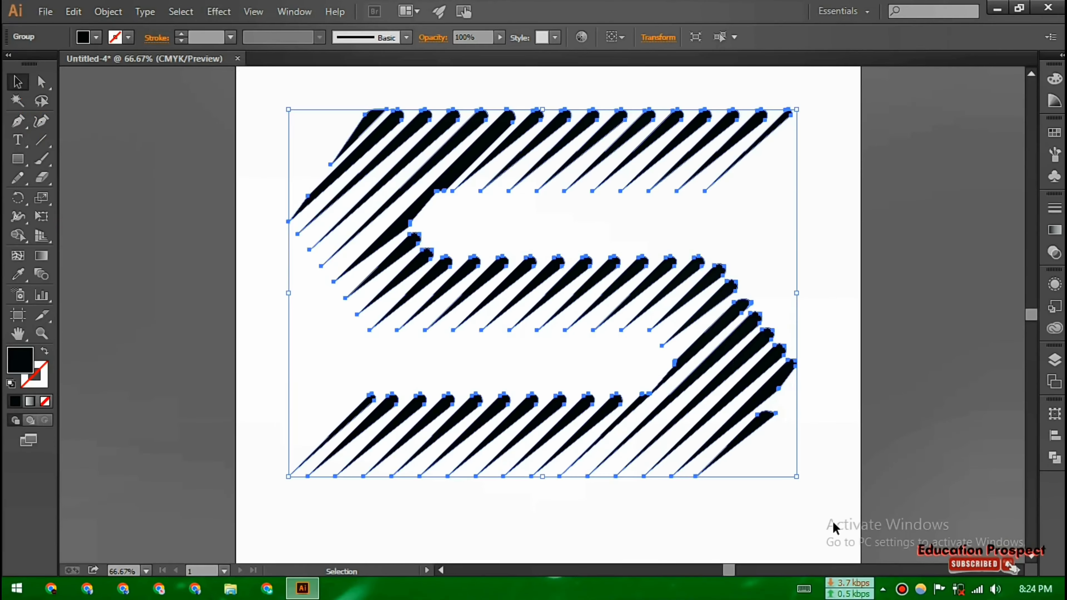
left_click(841, 438)
key("ctrl+a")
Try filling the stripes with a custom gradient by editing its colour stops
left_click(29, 402)
double_click(20, 360)
left_click(525, 186)
left_click(698, 195)
key("period")
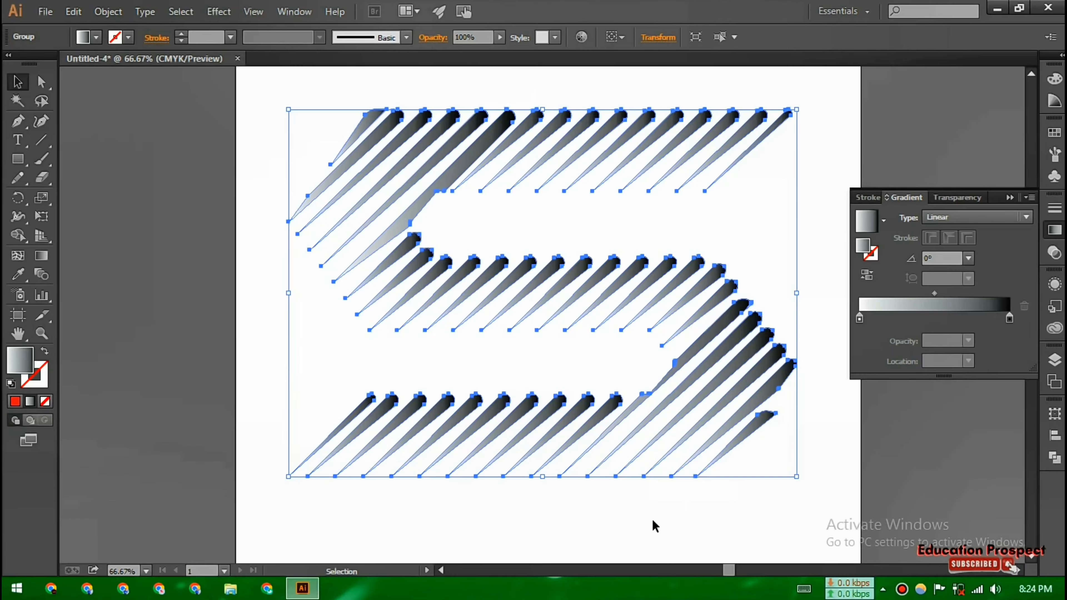
key("g")
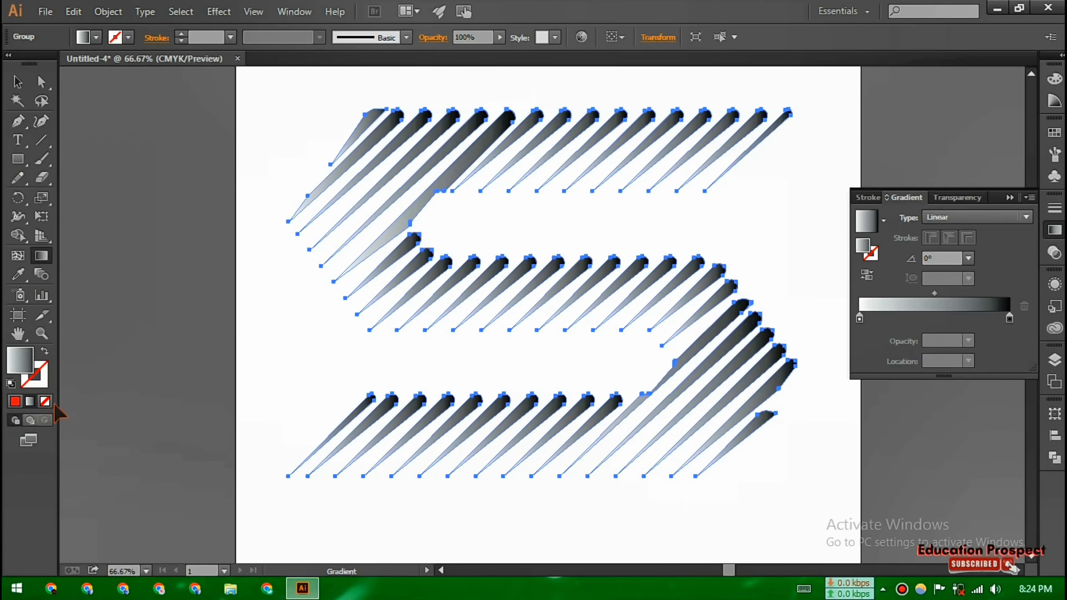
double_click(863, 247)
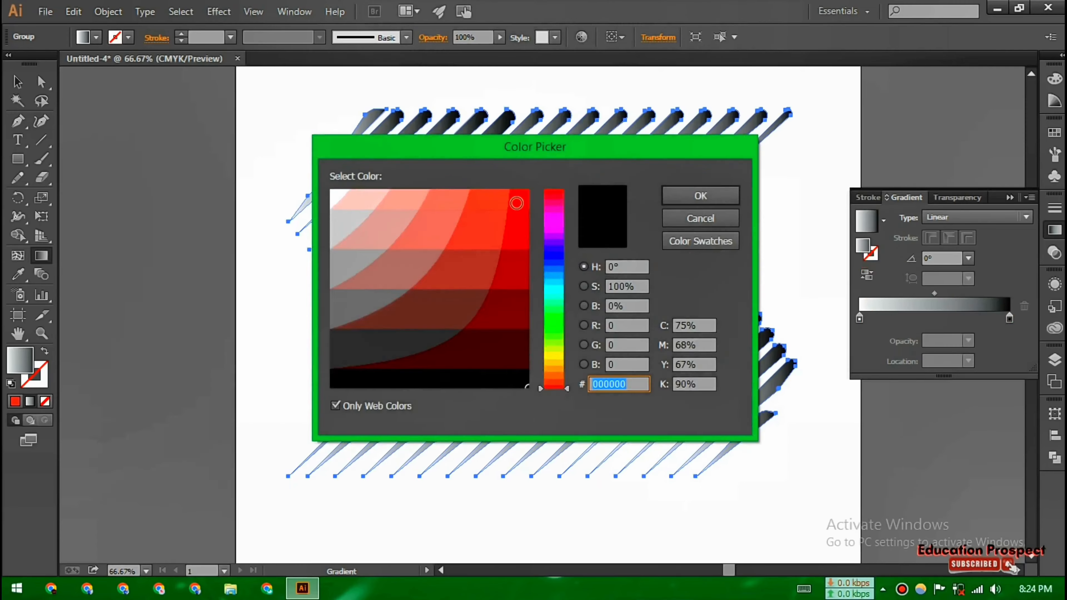
left_click(517, 205)
left_click(698, 196)
left_click(876, 306)
double_click(22, 359)
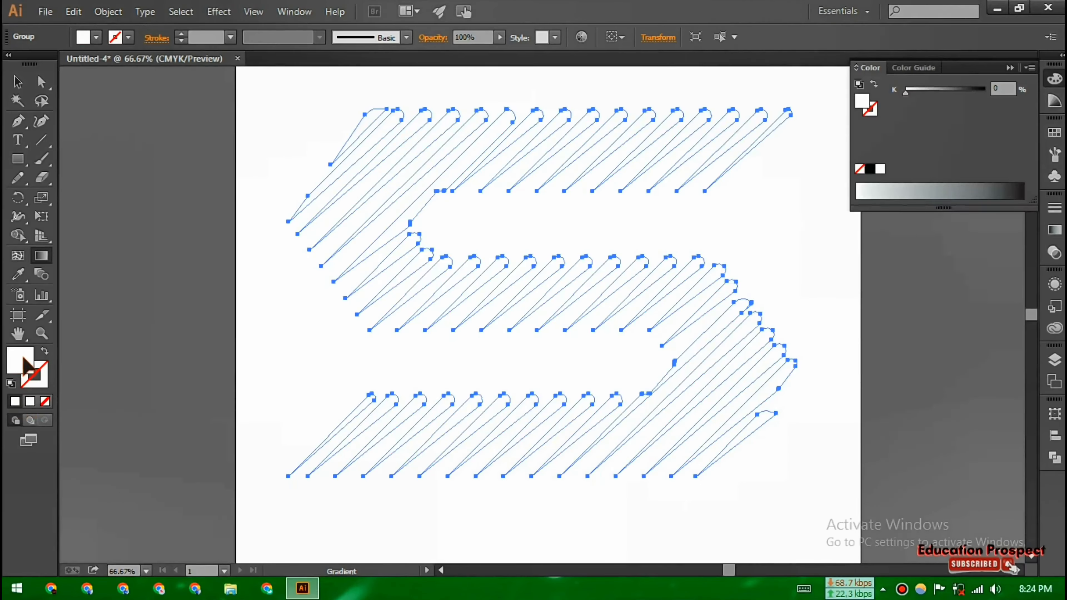
left_click(496, 383)
left_click(700, 196)
left_click(1057, 101)
left_click(1055, 79)
left_click(1055, 78)
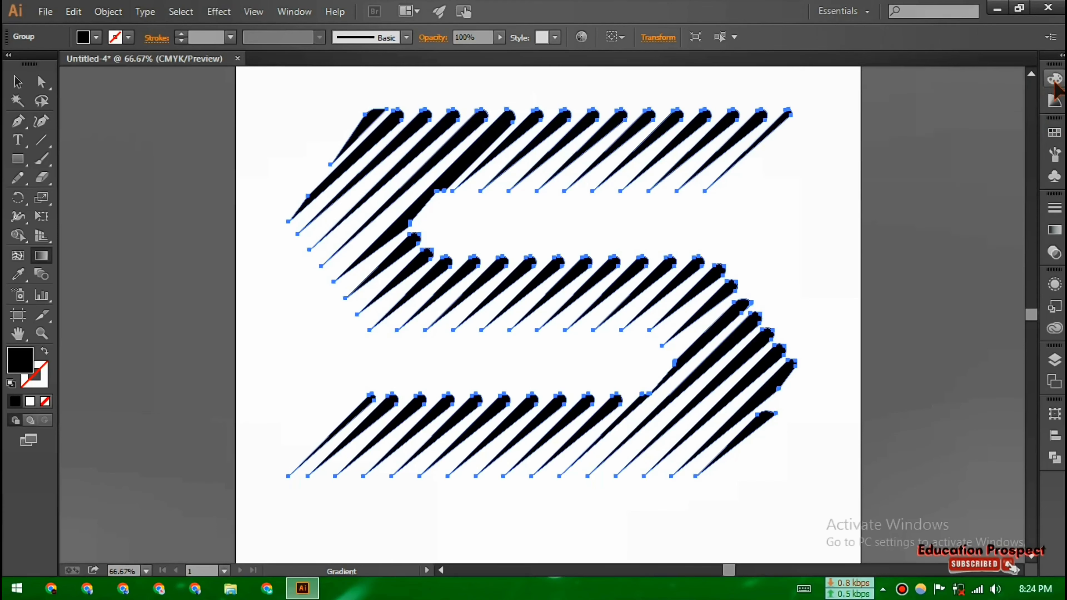
left_click(18, 82)
left_click(259, 115)
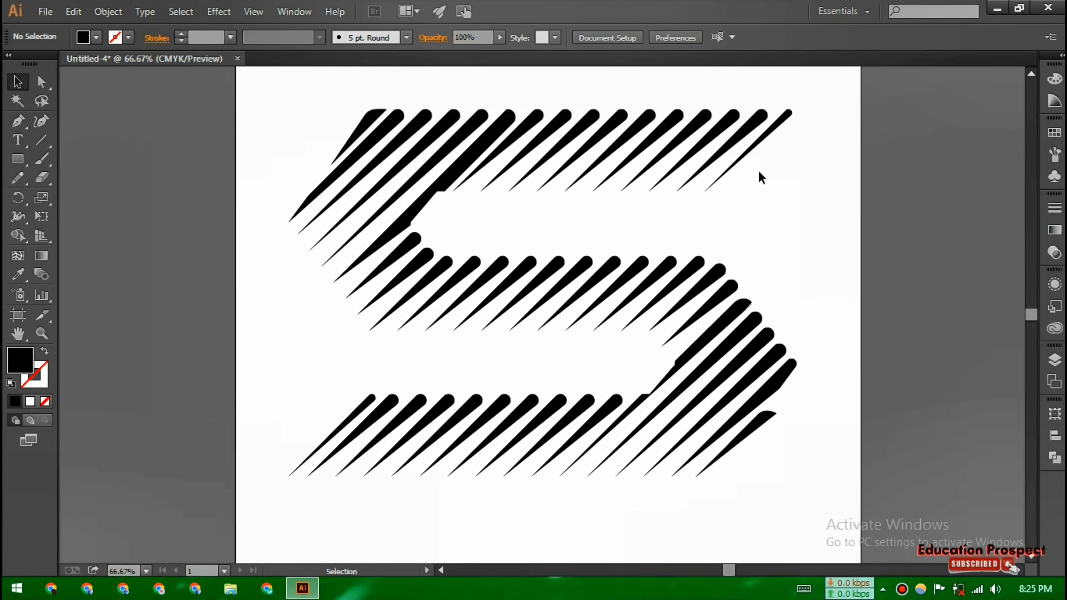
Fill the striped S group with the orange-yellow gradient swatch
left_click(733, 379)
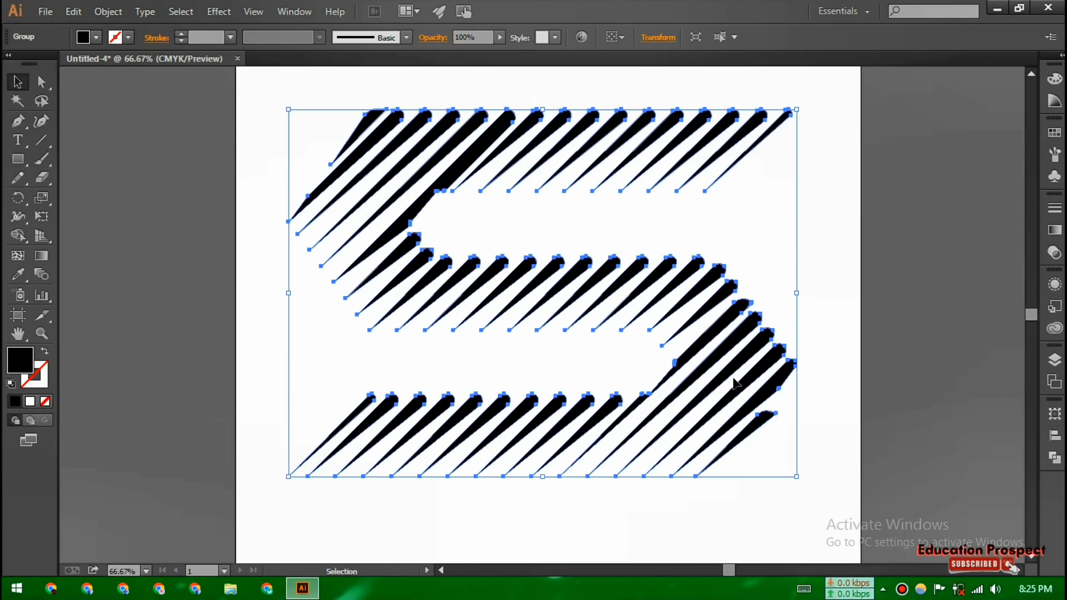
left_click(32, 403)
left_click(1055, 132)
left_click(992, 189)
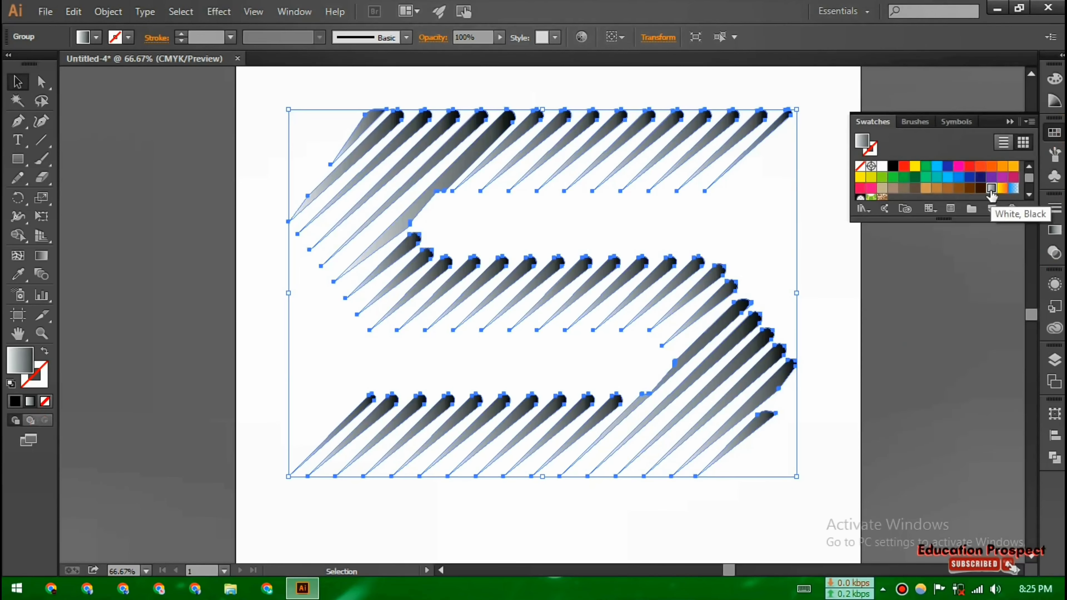
left_click(941, 122)
left_click(873, 121)
left_click(969, 178)
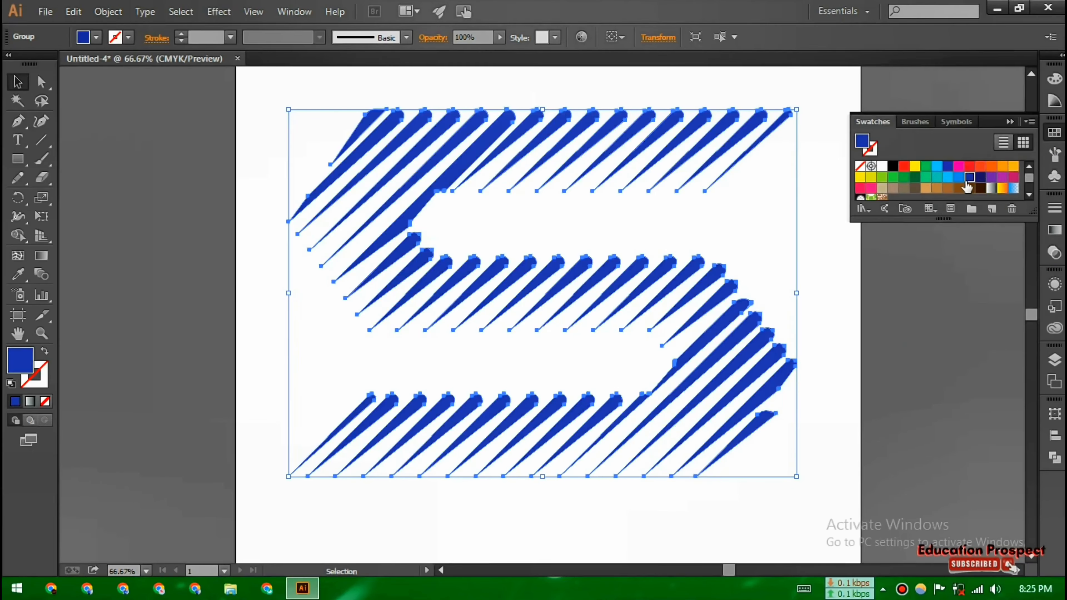
left_click(1014, 189)
left_click(1003, 189)
left_click(838, 281)
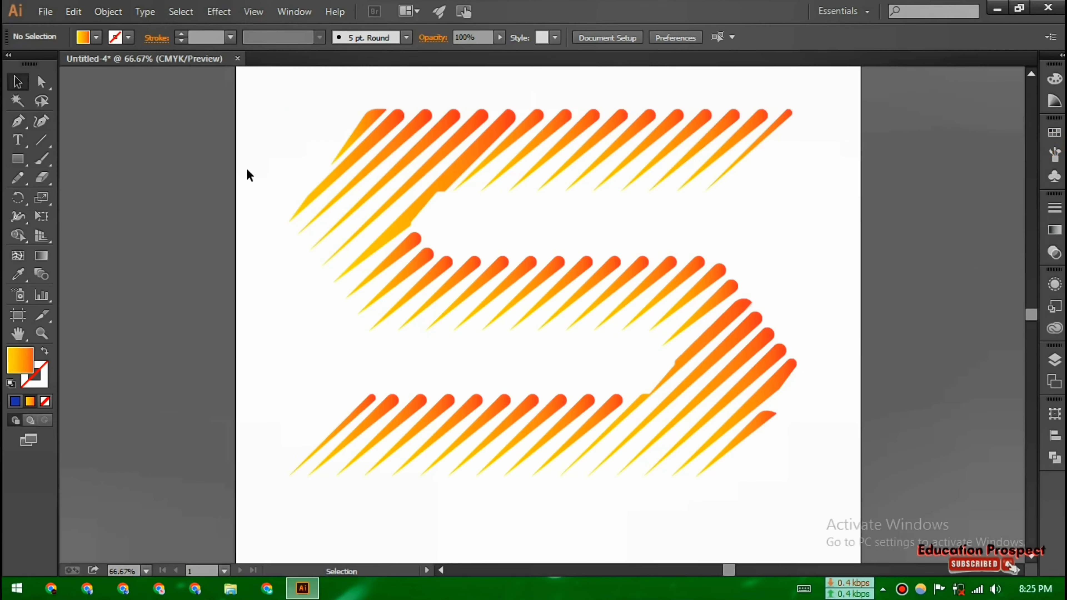
Add a 10 pt stroke to all the stripes
left_click_drag(282, 111, 815, 500)
left_click(1055, 208)
left_click(901, 213)
left_click(901, 213)
left_click(900, 213)
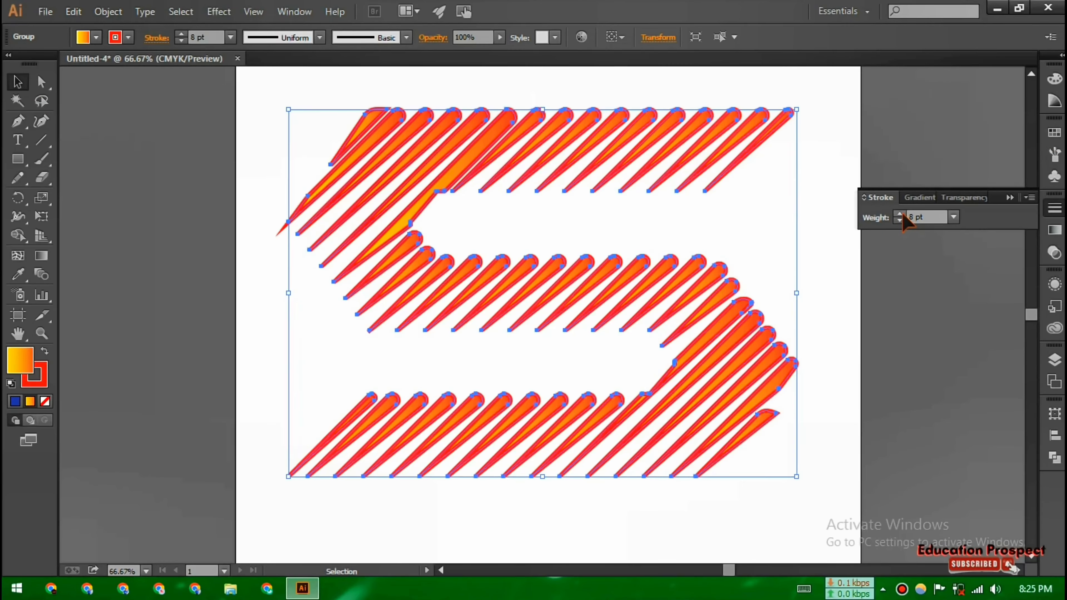
left_click(900, 214)
left_click(901, 214)
left_click(901, 213)
left_click(828, 255)
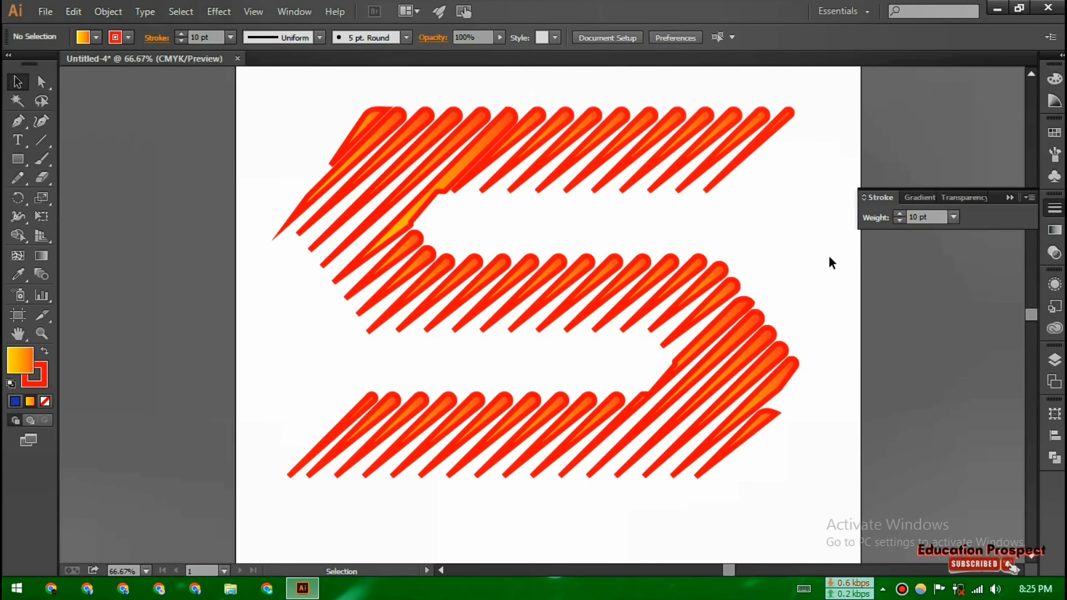
Reduce the stroke weight on the stripes to 4 pt
left_click(729, 305)
left_click(899, 221)
left_click(900, 221)
left_click(899, 221)
left_click(900, 221)
left_click(899, 220)
left_click(900, 221)
left_click(816, 253)
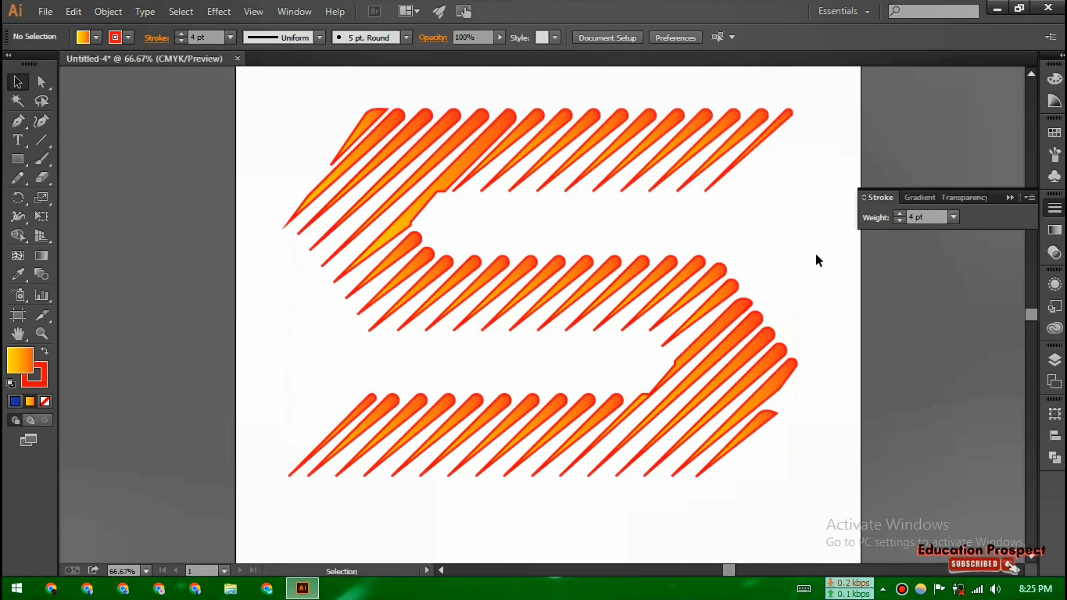
left_click(1055, 209)
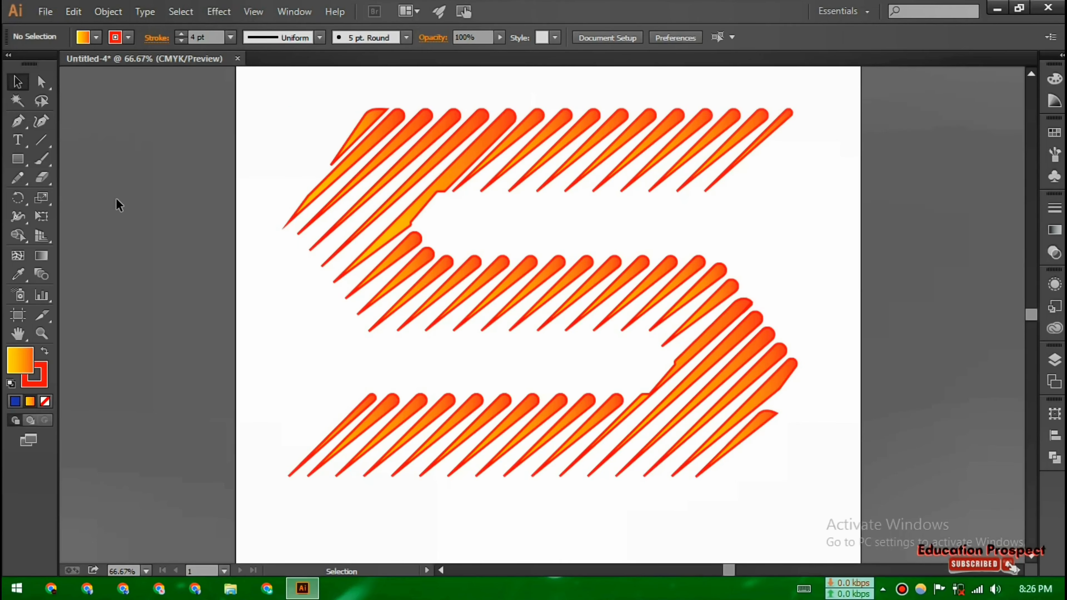